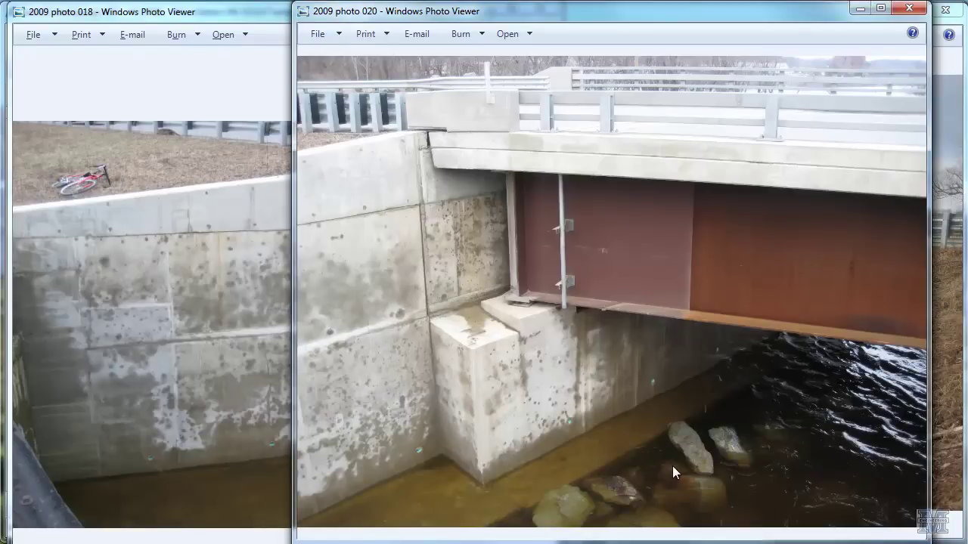
Bring the 2009 photo 018 window in front of the photo 020 window.
left_click(256, 390)
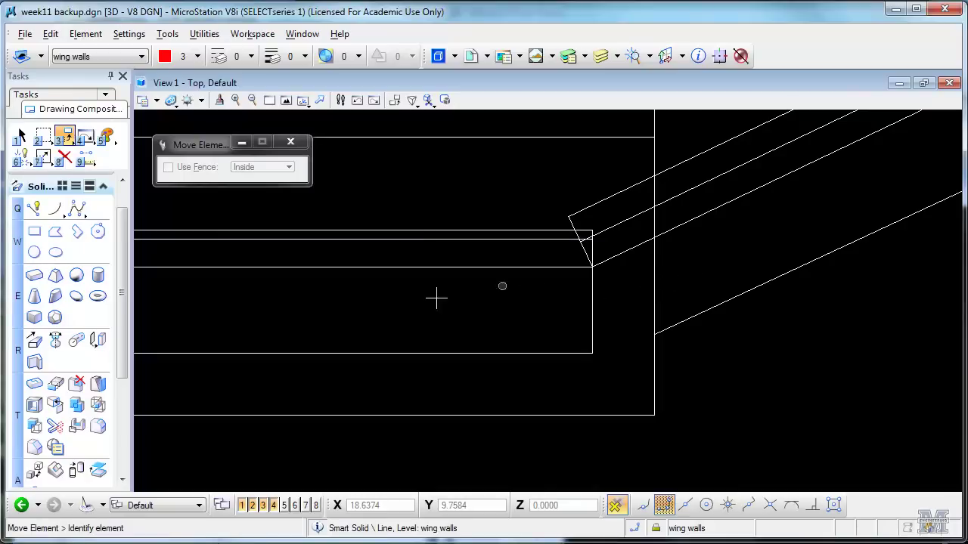
Draw a closed triangular SmartLine profile at the wing wall's angled end.
left_click(34, 211)
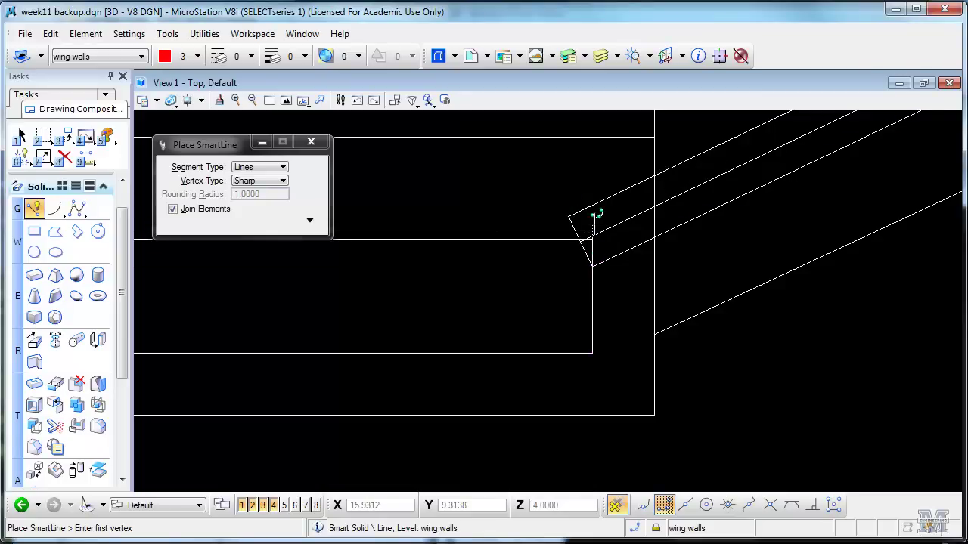
left_click(593, 266)
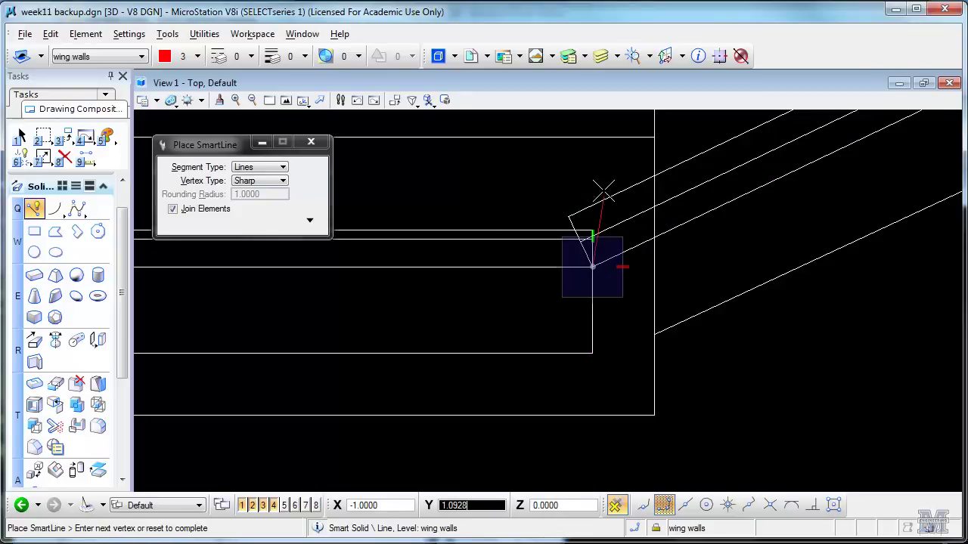
left_click(535, 194)
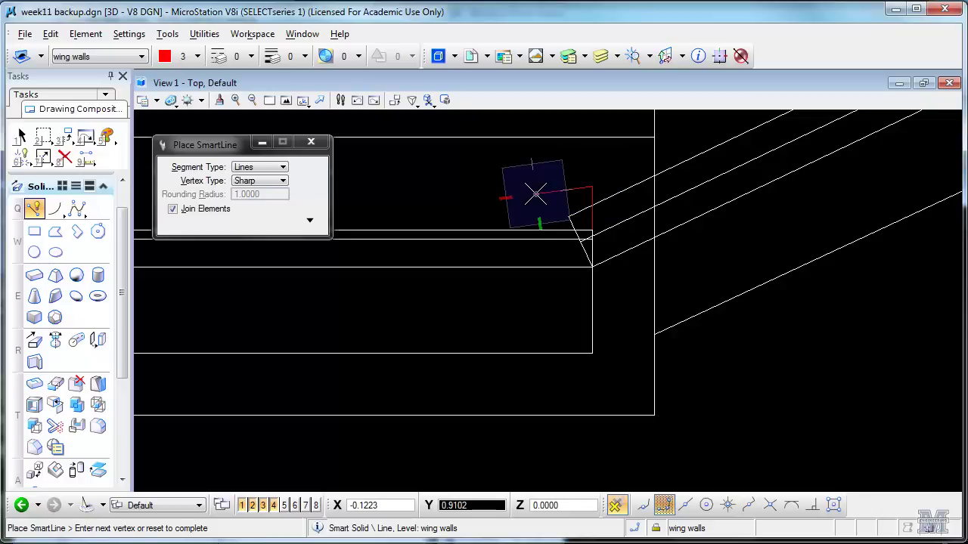
left_click(593, 267)
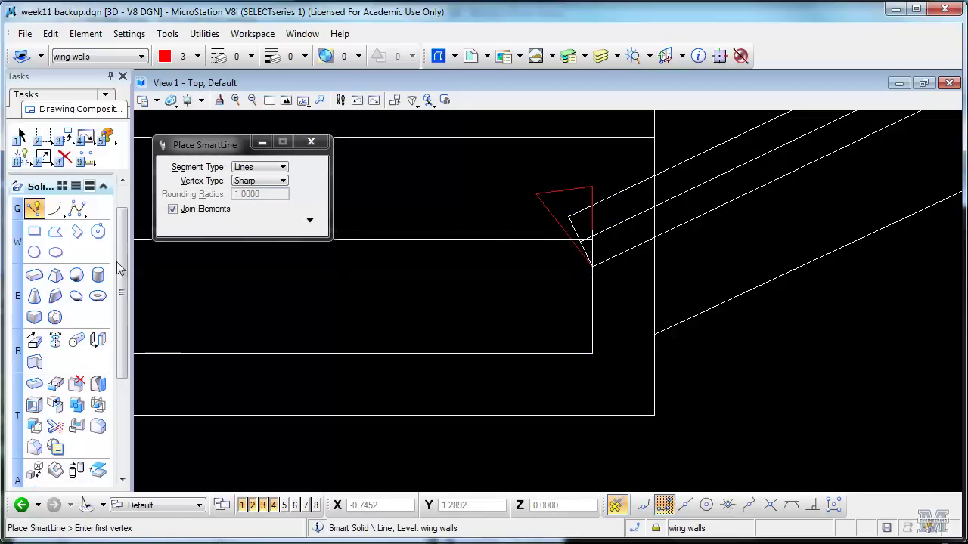
Cut the wing wall solid with the triangle profile using Cut Solids by Curves.
left_click(76, 426)
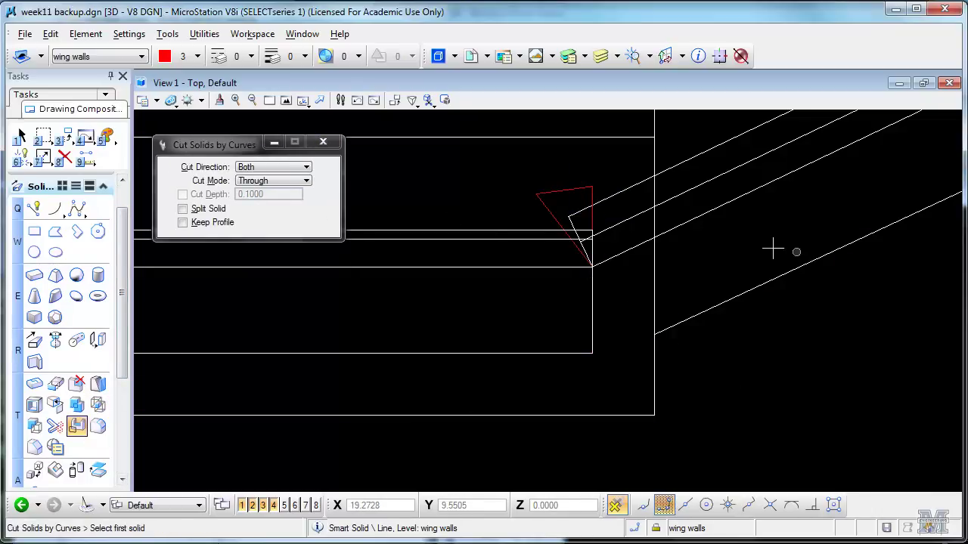
left_click(694, 158)
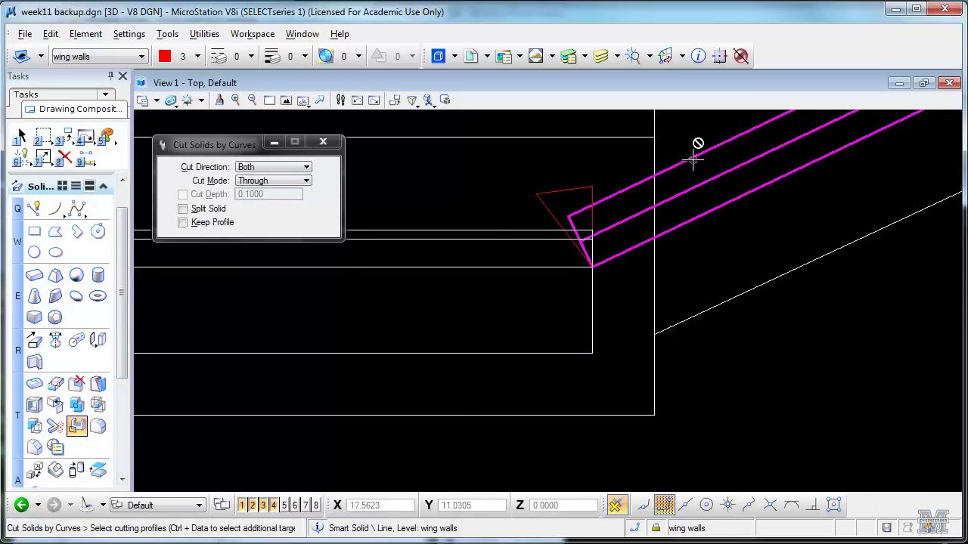
left_click(586, 190)
left_click(746, 371)
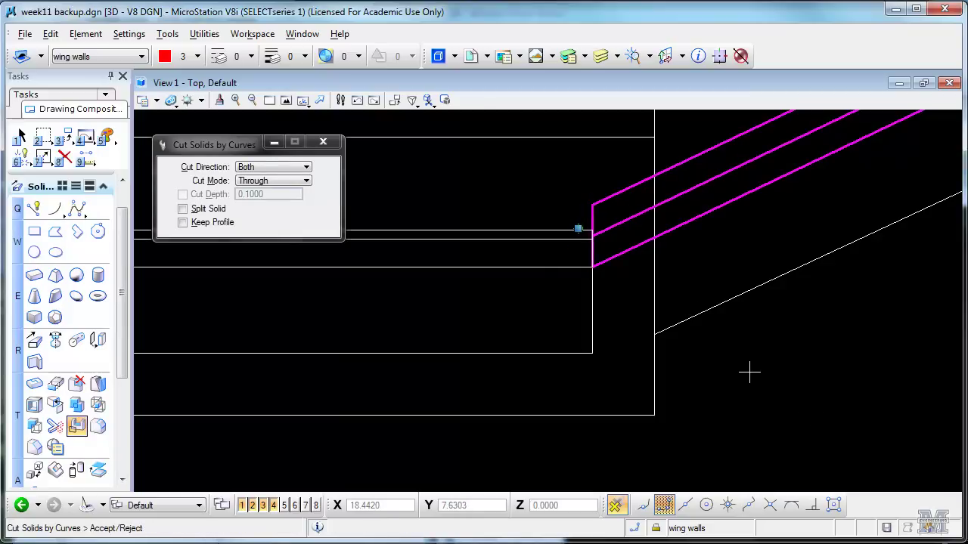
left_click(832, 403)
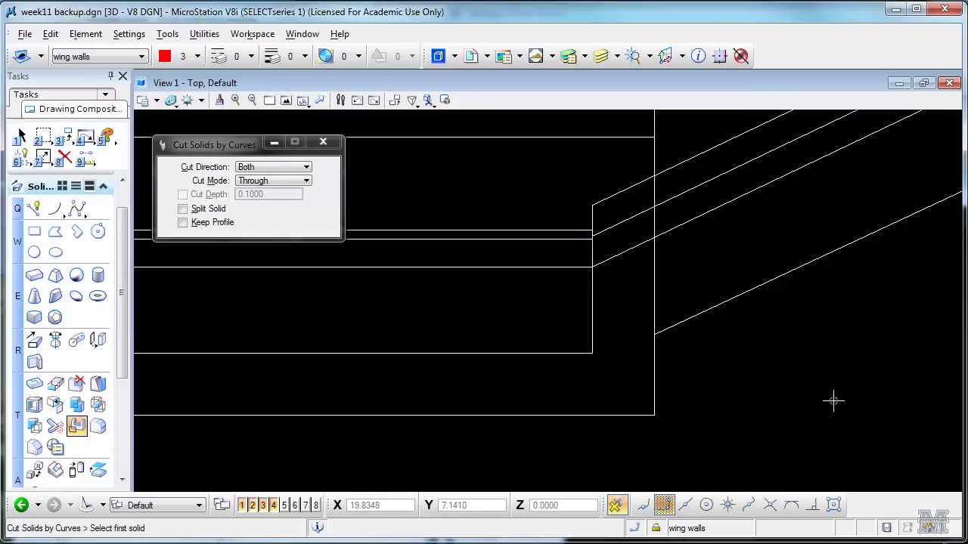
Open 3D View 2 and fit the whole model in it.
left_click(301, 34)
left_click(333, 185)
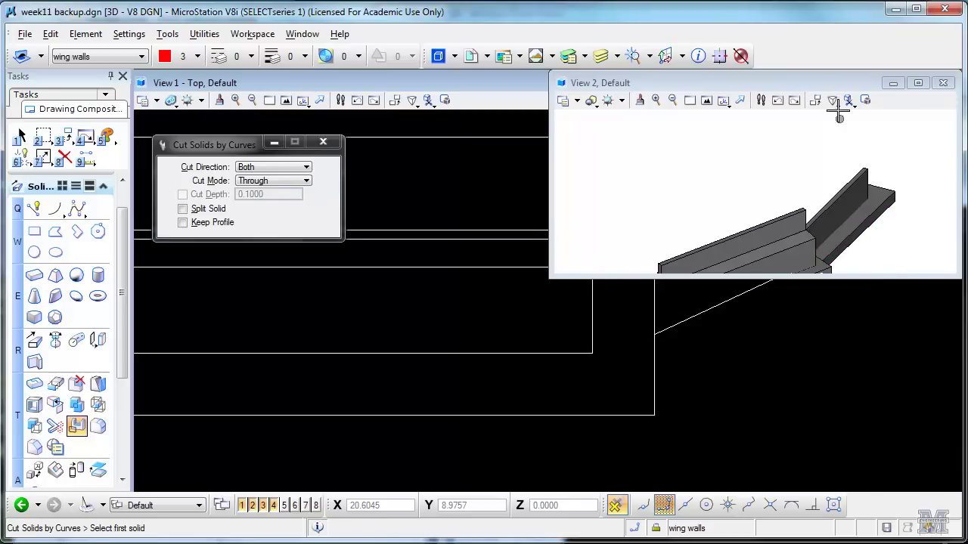
left_click(706, 100)
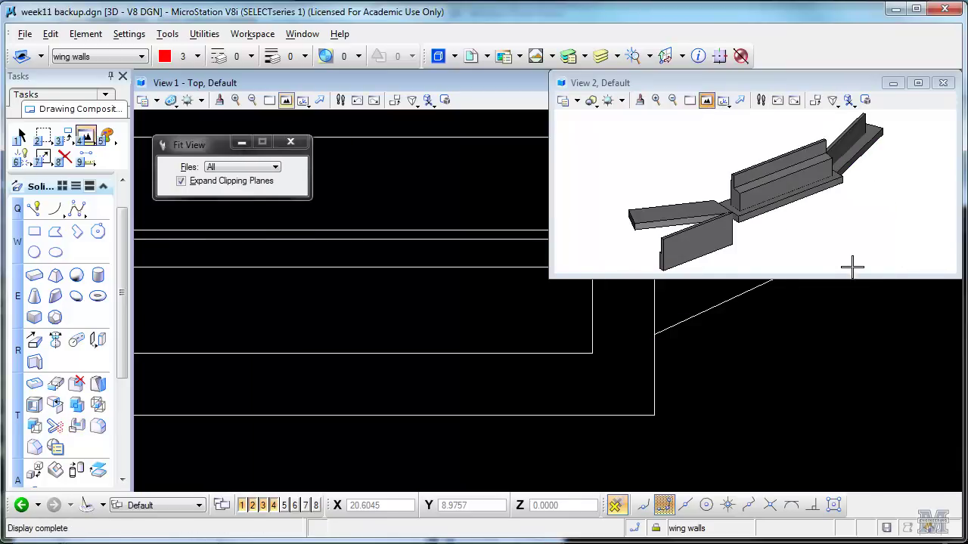
middle_click_drag(814, 244, 873, 176)
Rotate View 2 to a side view, maximize it and fit the model again.
left_click(723, 100)
left_click_drag(864, 207, 745, 228)
scroll(746, 228, "up", 3)
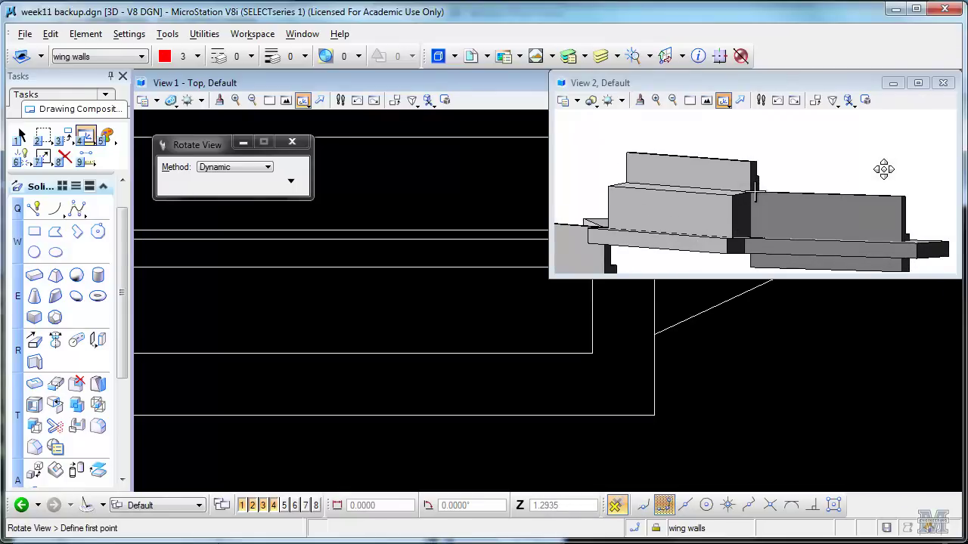
left_click(916, 81)
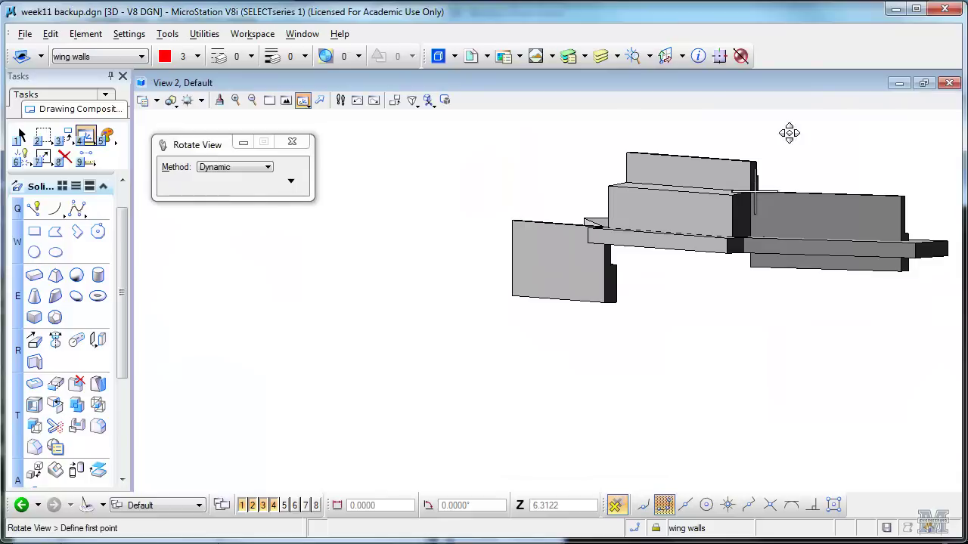
left_click(286, 100)
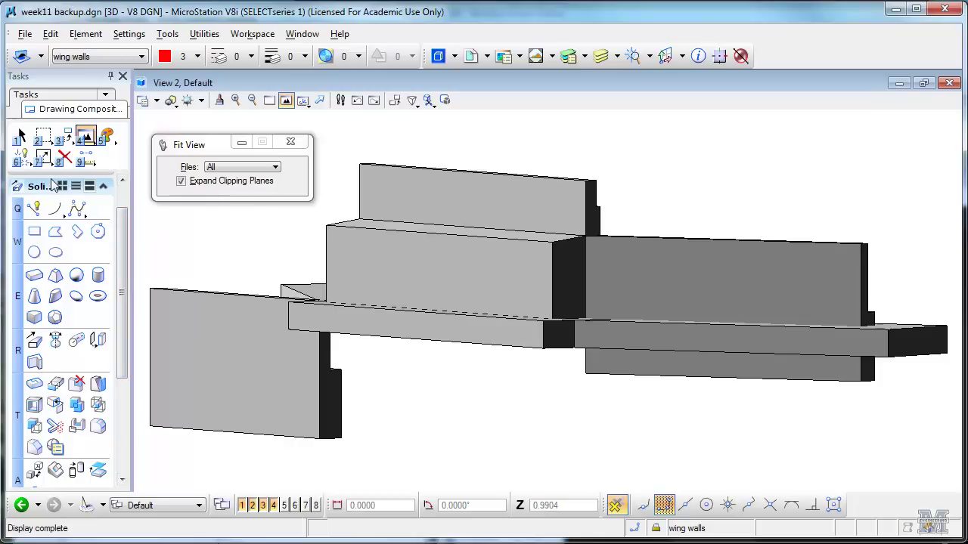
Move the right wing wall up onto its footing slab with Move Element.
key("3")
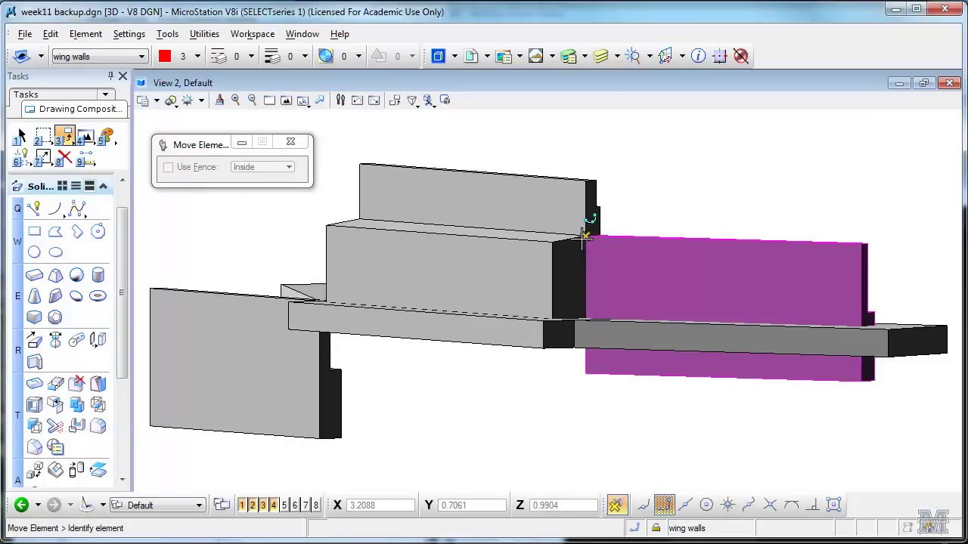
left_click(585, 235)
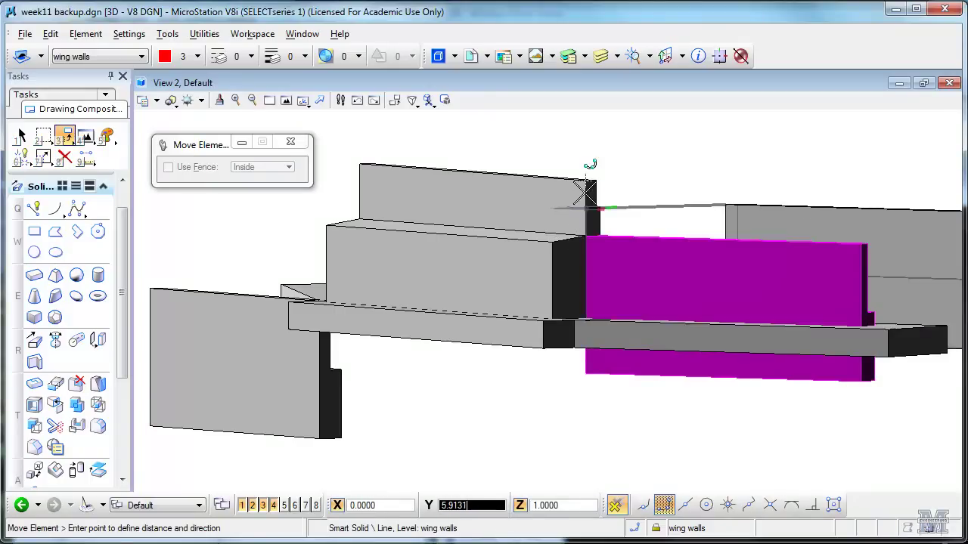
left_click(586, 184)
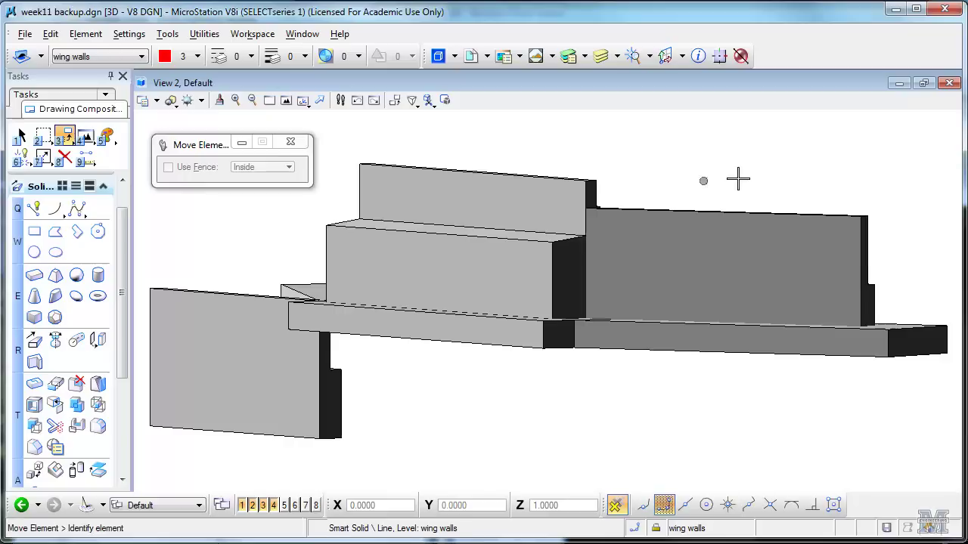
left_click(586, 210)
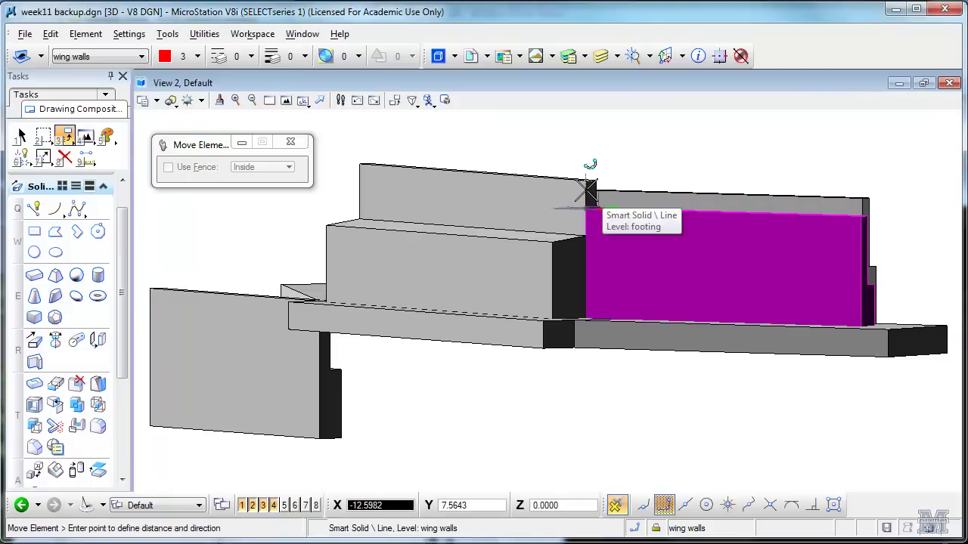
left_click(590, 181)
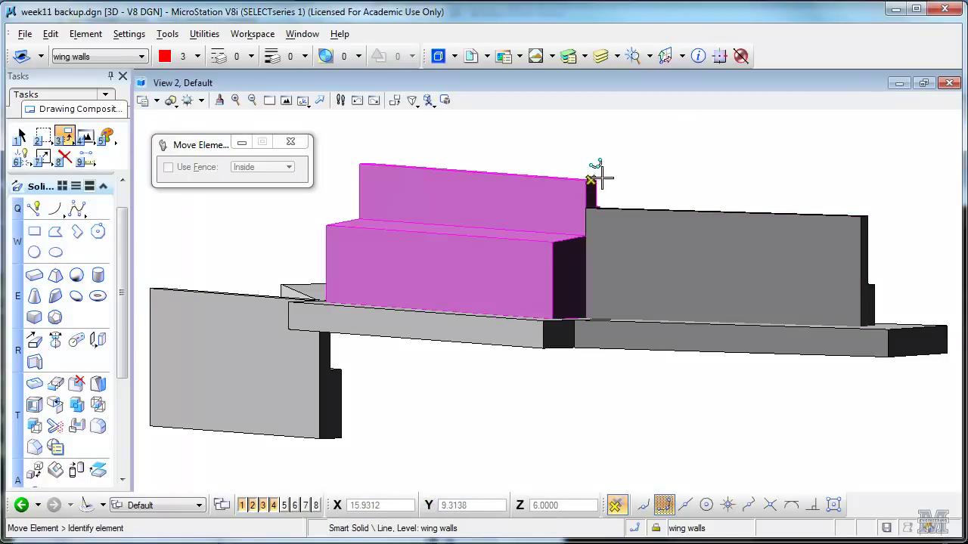
Move the wall again to the snapped corner, then undo that extra move.
left_click(864, 215)
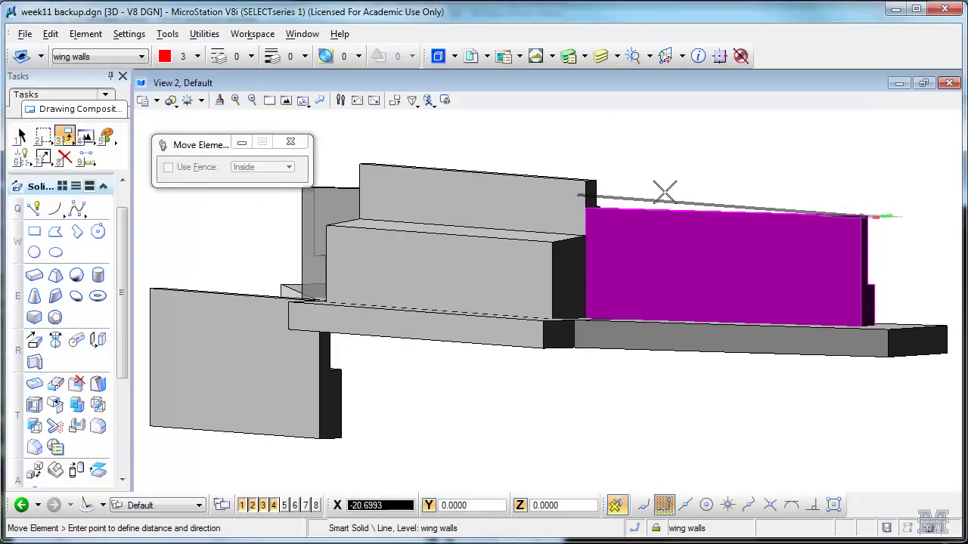
left_click(598, 180)
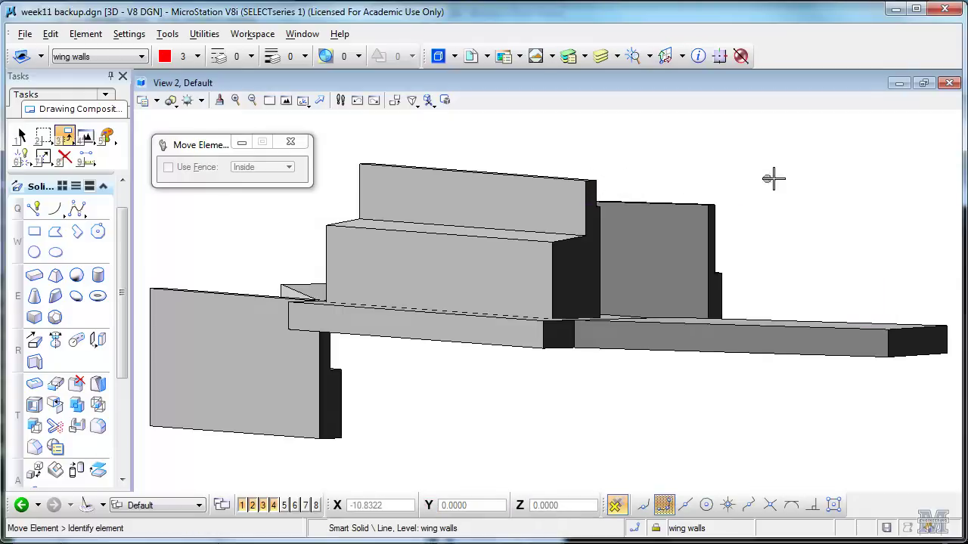
key("ctrl+z")
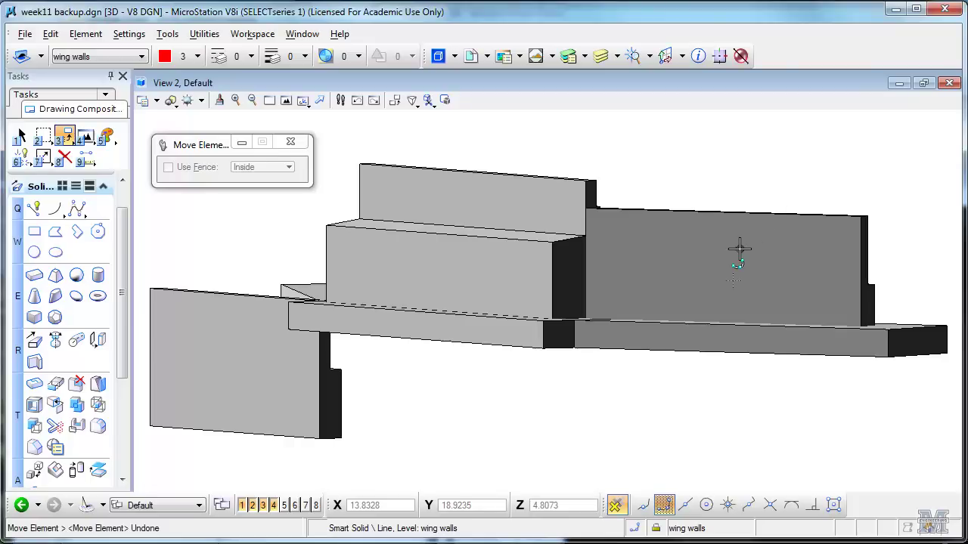
In the front view, raise the outline 1 unit, then return to shaded View 2.
left_click(301, 34)
left_click(328, 201)
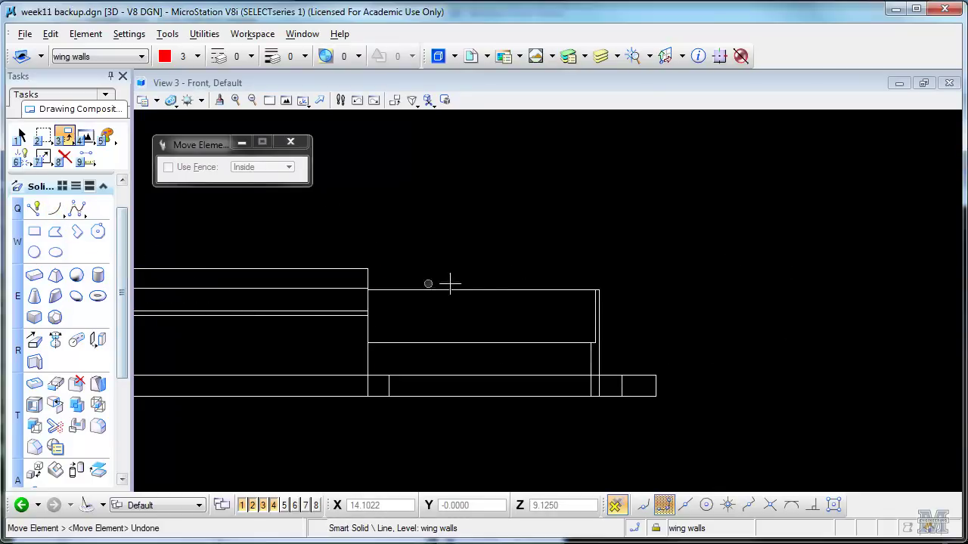
left_click(597, 290)
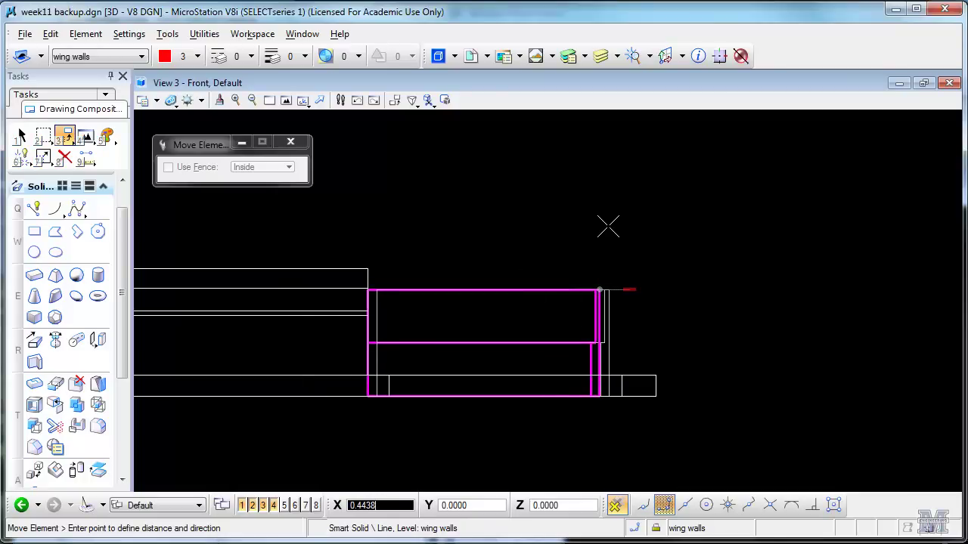
key("f")
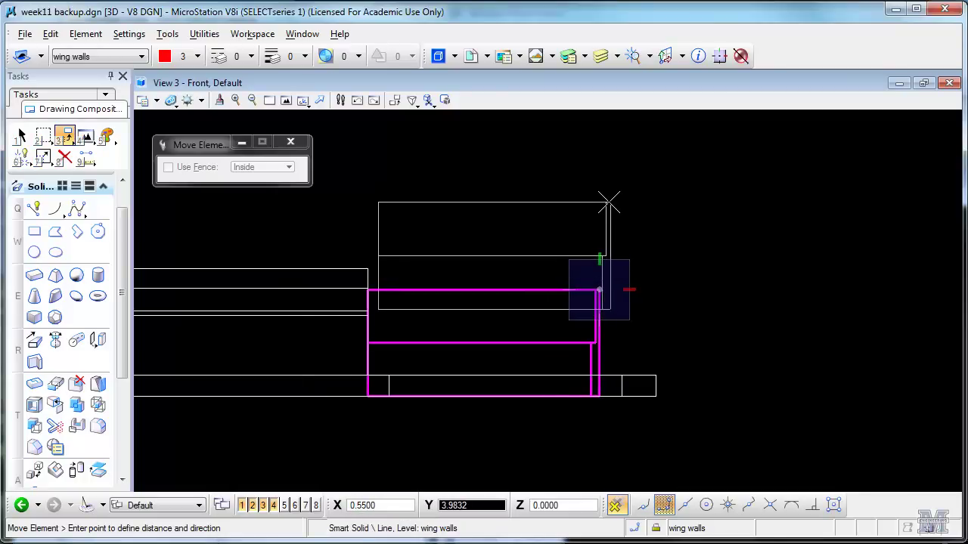
type("1")
key("Return")
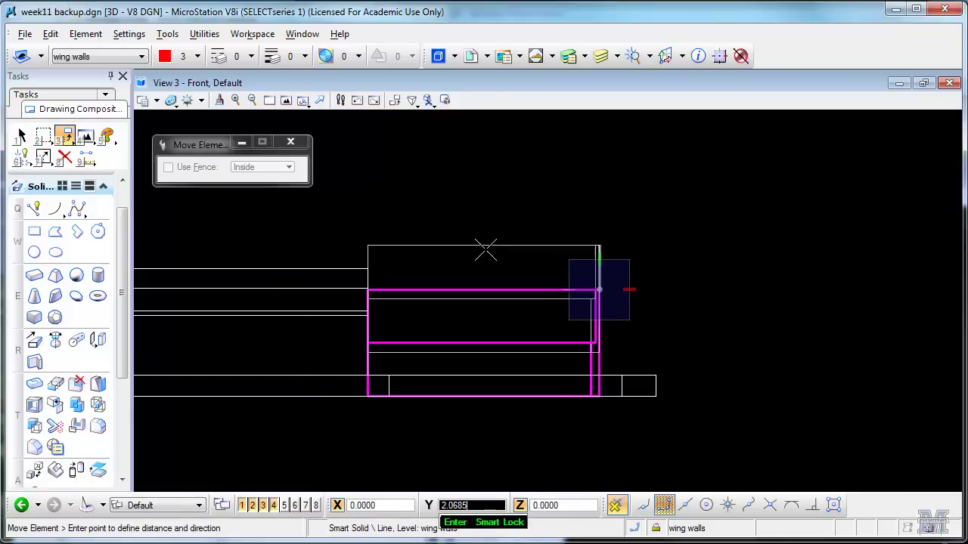
left_click(370, 255)
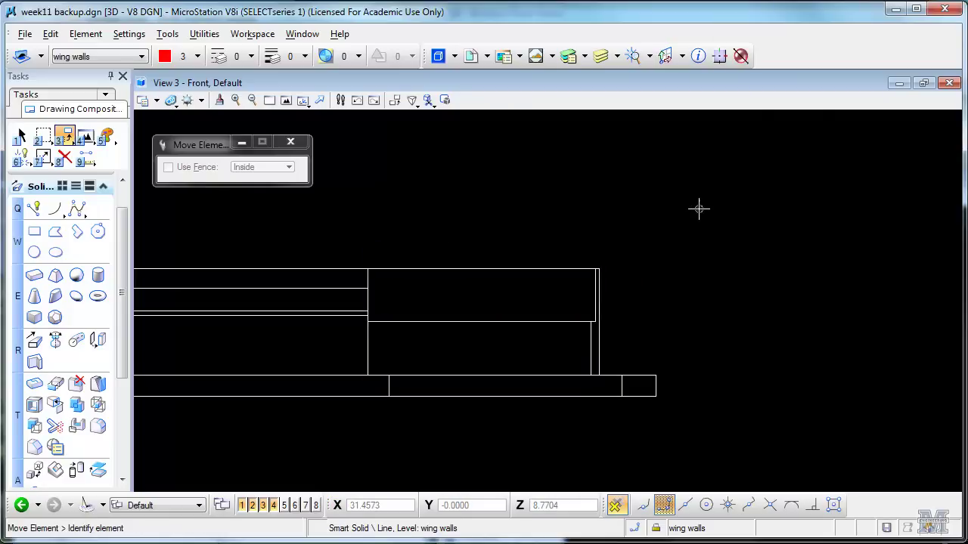
left_click(301, 33)
left_click(325, 183)
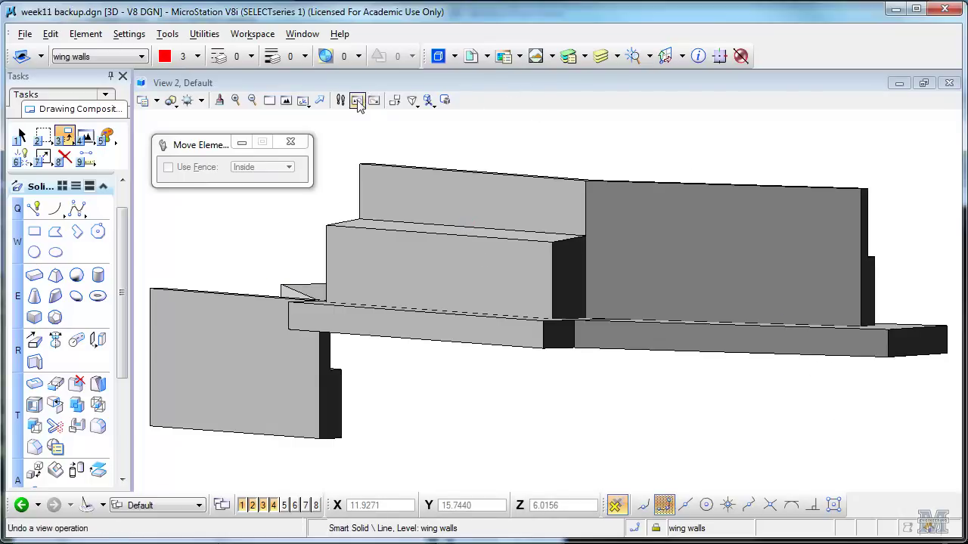
Orbit View 2 to inspect the wing walls.
left_click(302, 101)
left_click(736, 251)
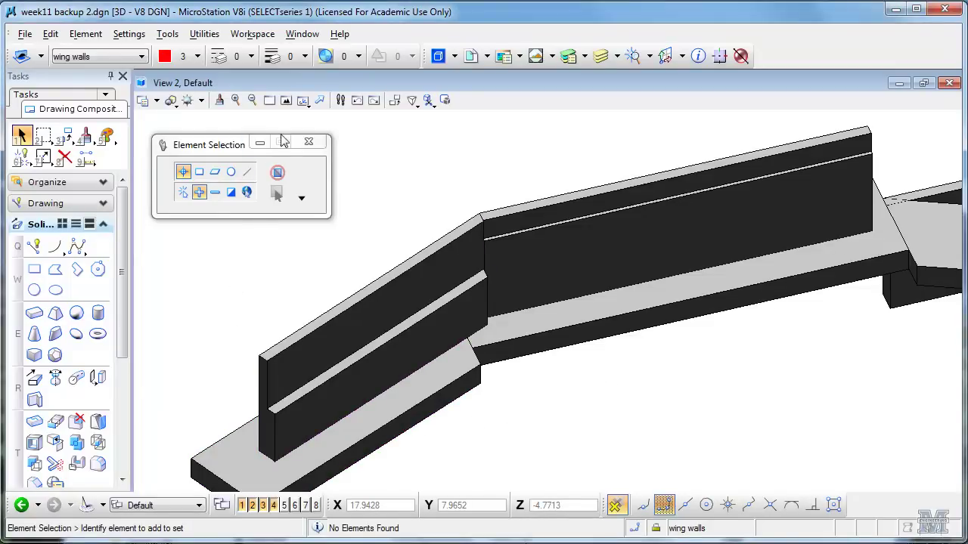
Orbit and zoom View 2 onto the junction of the wing wall and abutment backwall.
left_click(302, 101)
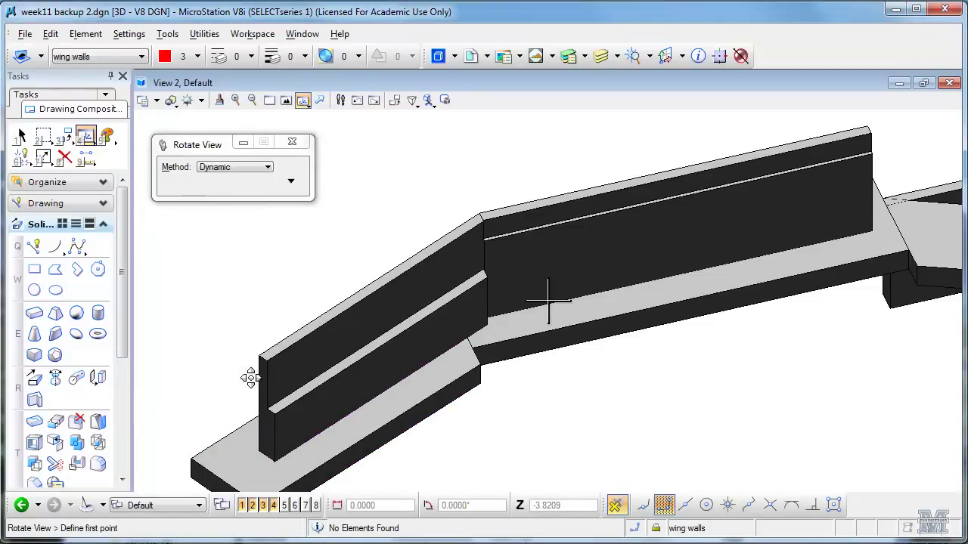
left_click(249, 381)
left_click_drag(342, 394, 666, 316)
scroll(713, 338, "up", 2)
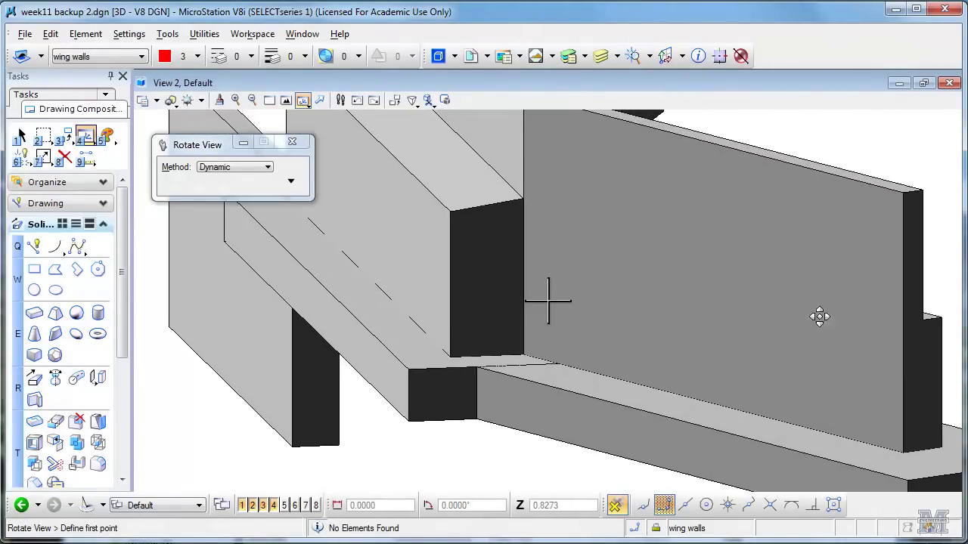
left_click_drag(908, 233, 812, 229)
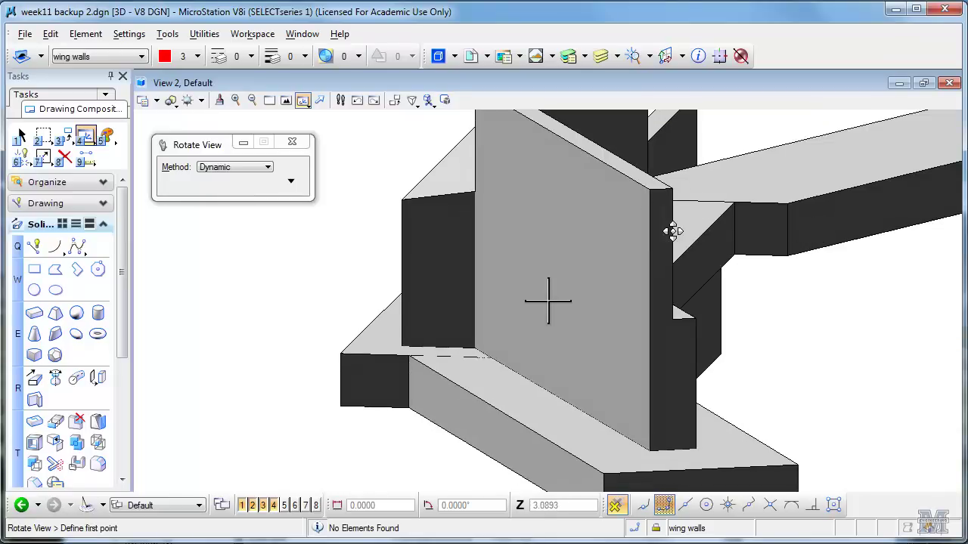
left_click_drag(122, 261, 123, 313)
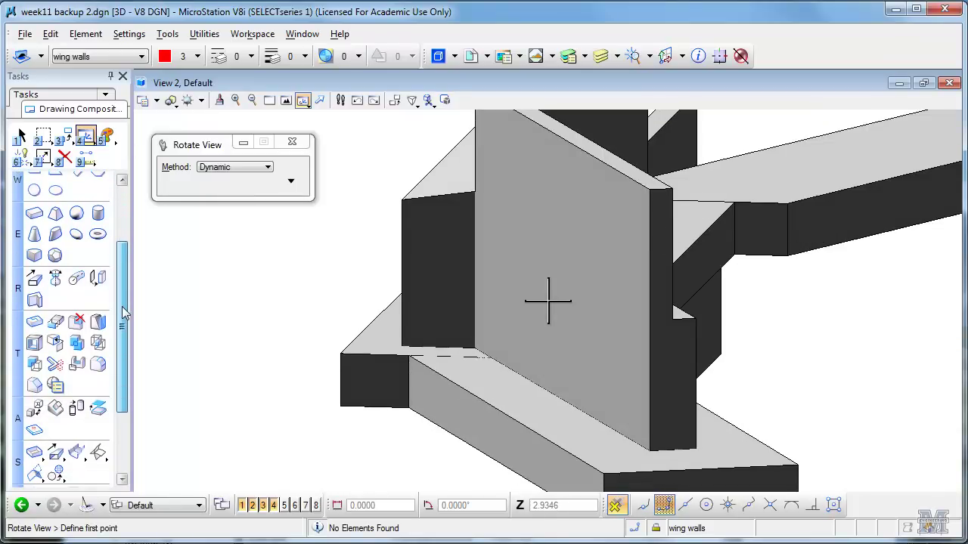
Shift two top vertices of the wing wall by 0.5 with Modify Solid Entity.
left_click(55, 324)
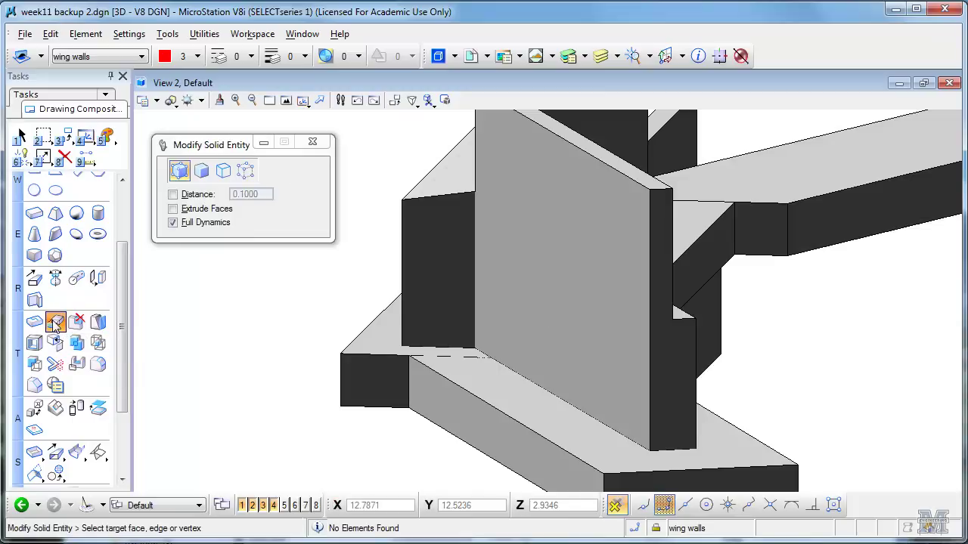
left_click(242, 171)
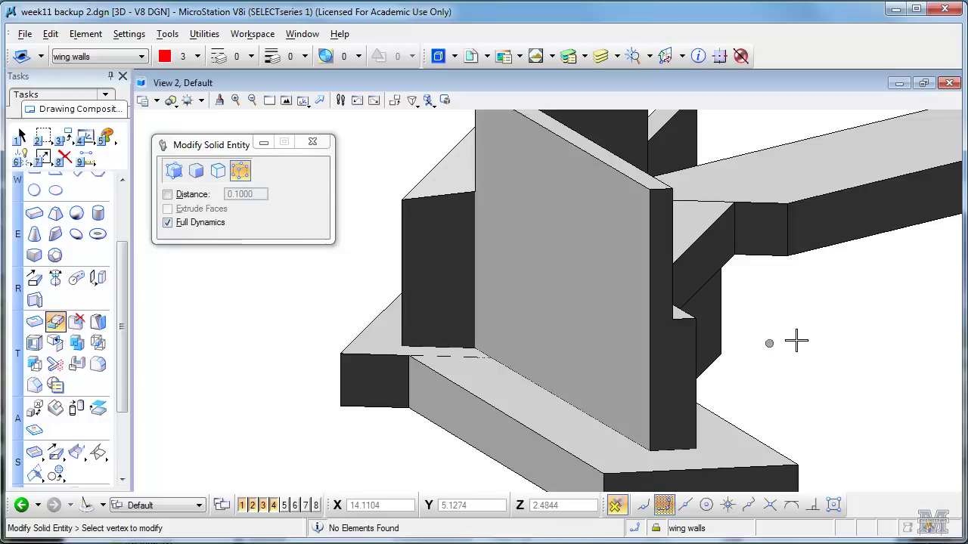
left_click(670, 187)
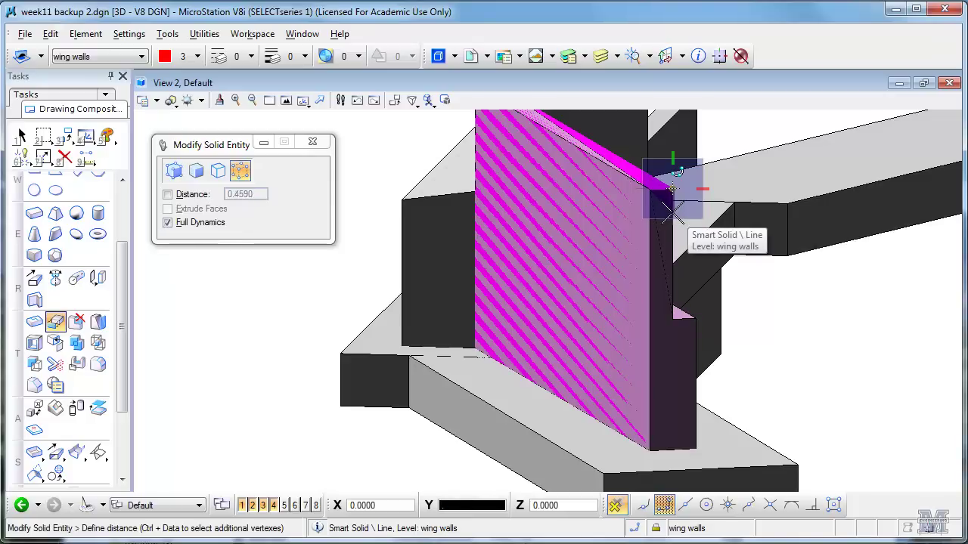
type(".5")
left_click(672, 214)
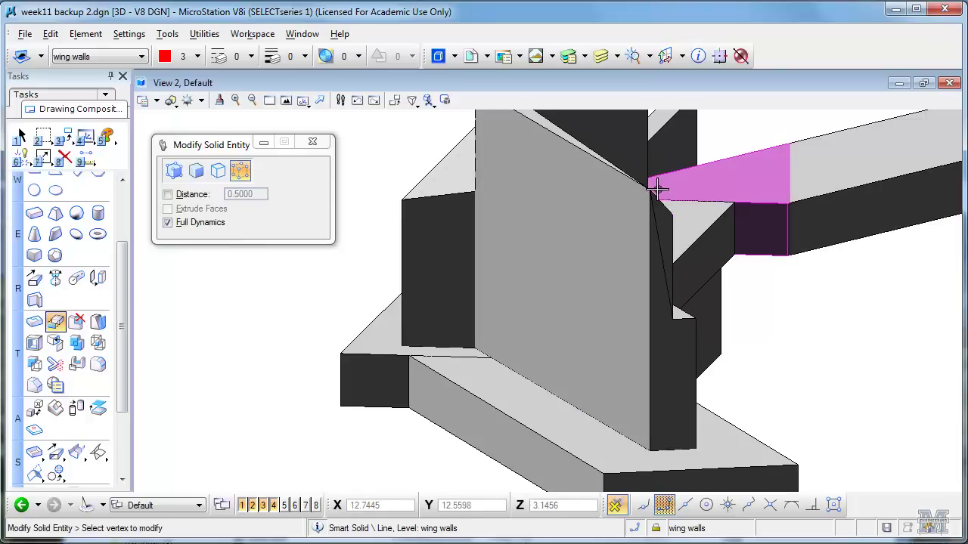
left_click(650, 191)
key("Tab")
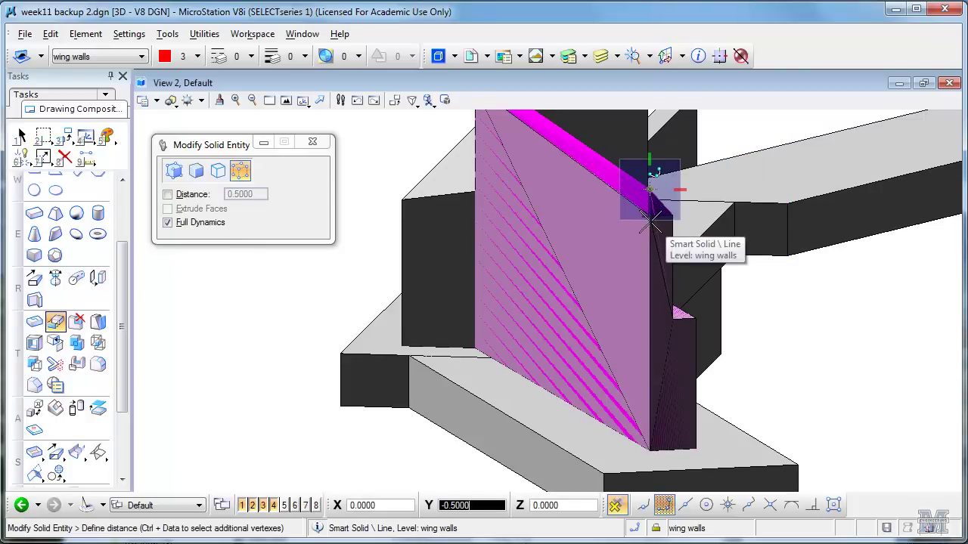
left_click(650, 224)
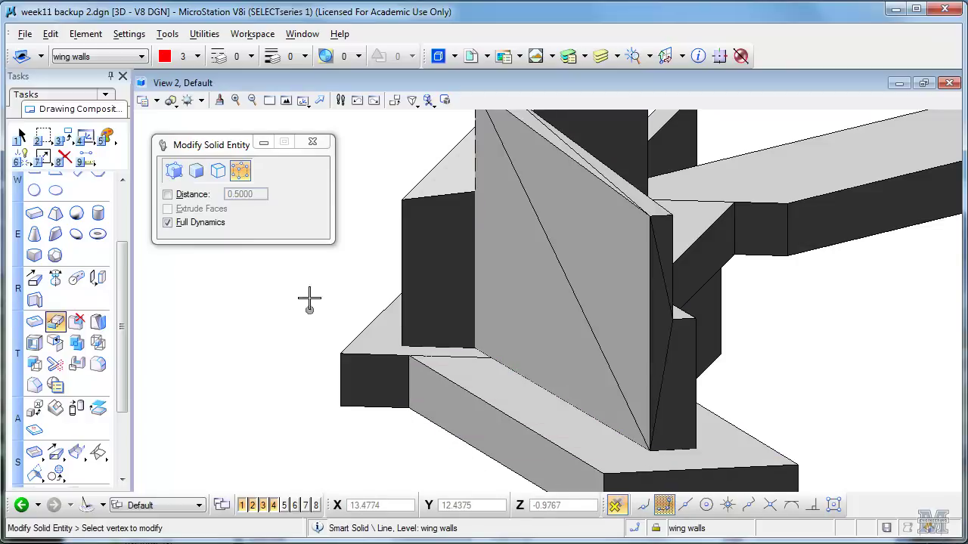
Fit the model and delete the large block beneath the left footing slab.
left_click(303, 100)
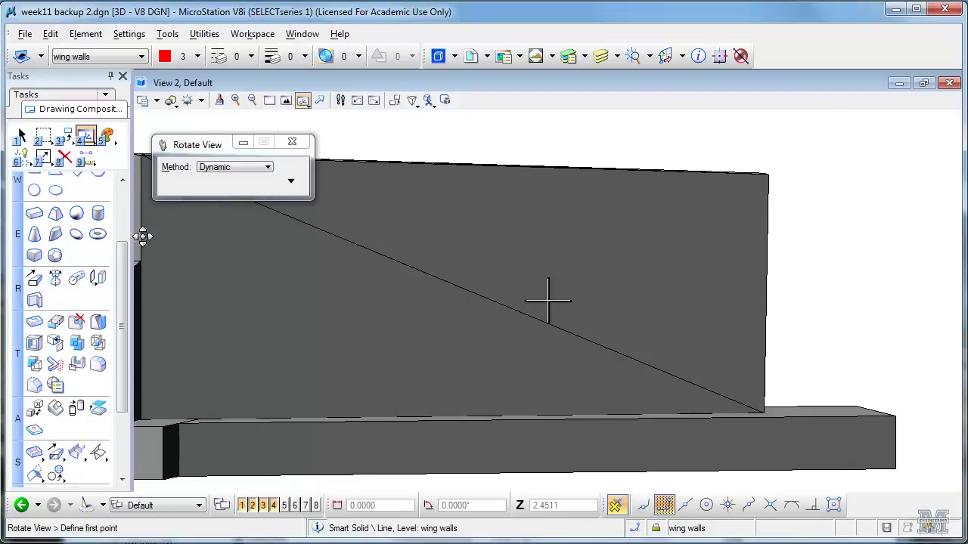
left_click(286, 101)
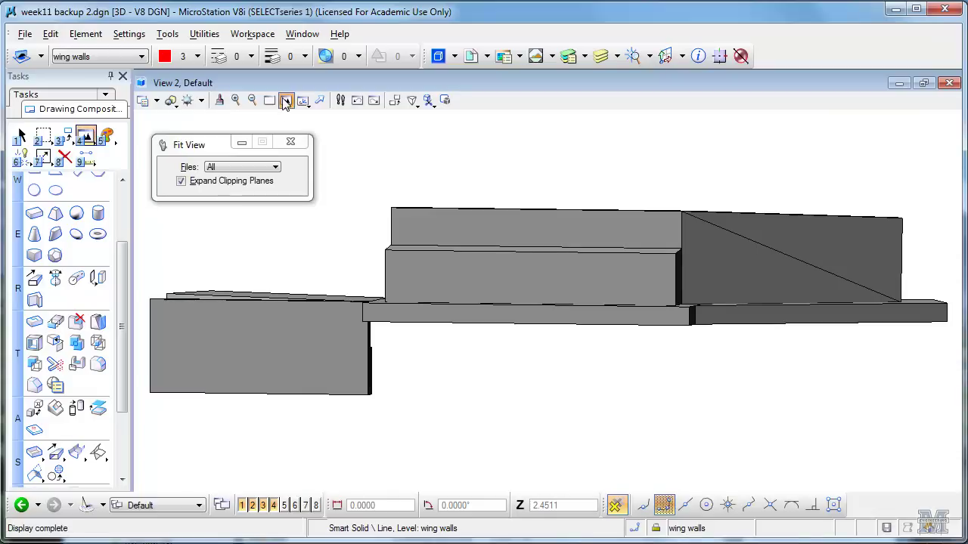
left_click(64, 157)
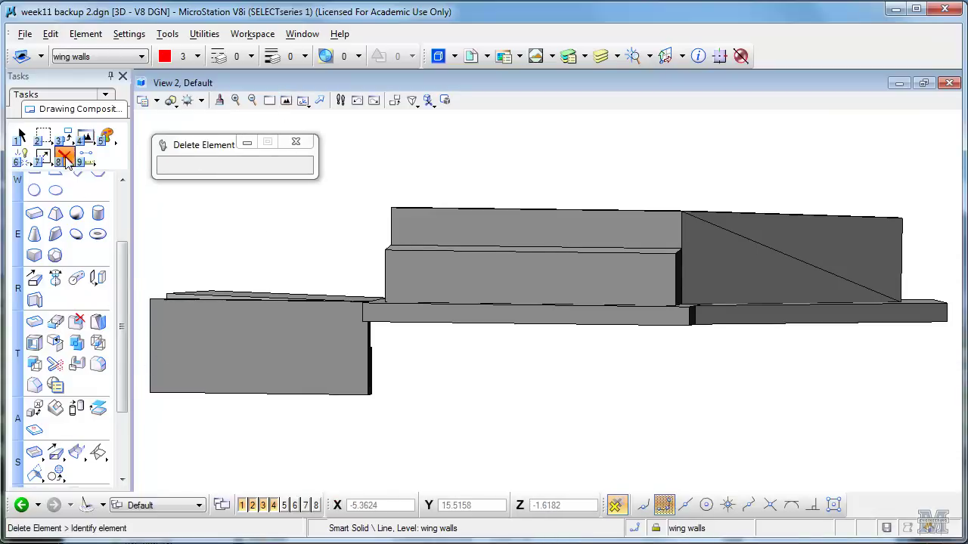
left_click(220, 340)
left_click(302, 34)
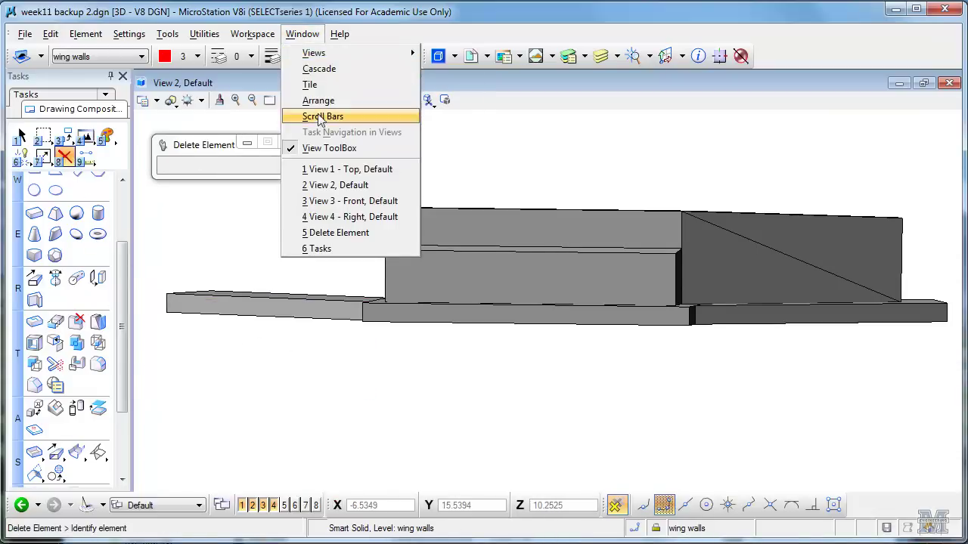
In the top view, mirror a copy of the right wing wall about the abutment's centre.
left_click(339, 170)
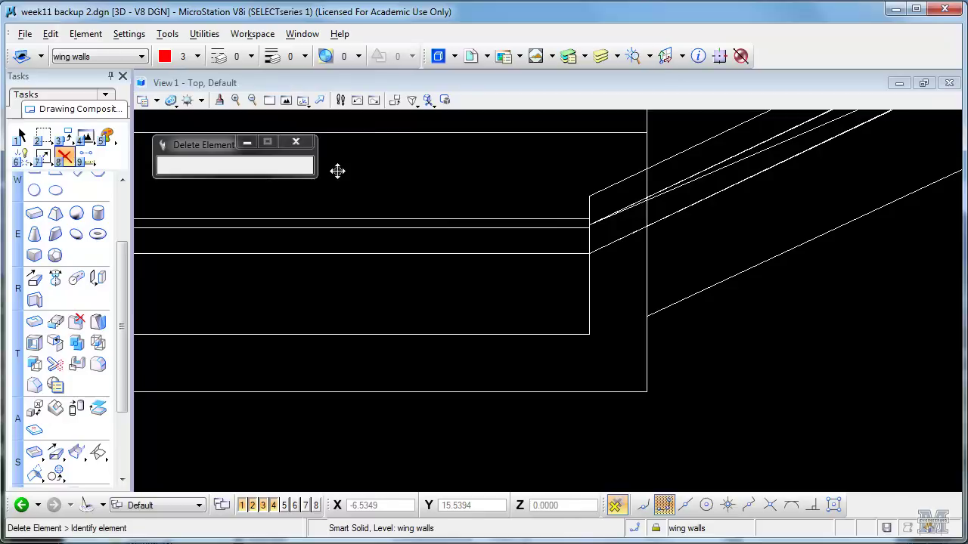
left_click(286, 100)
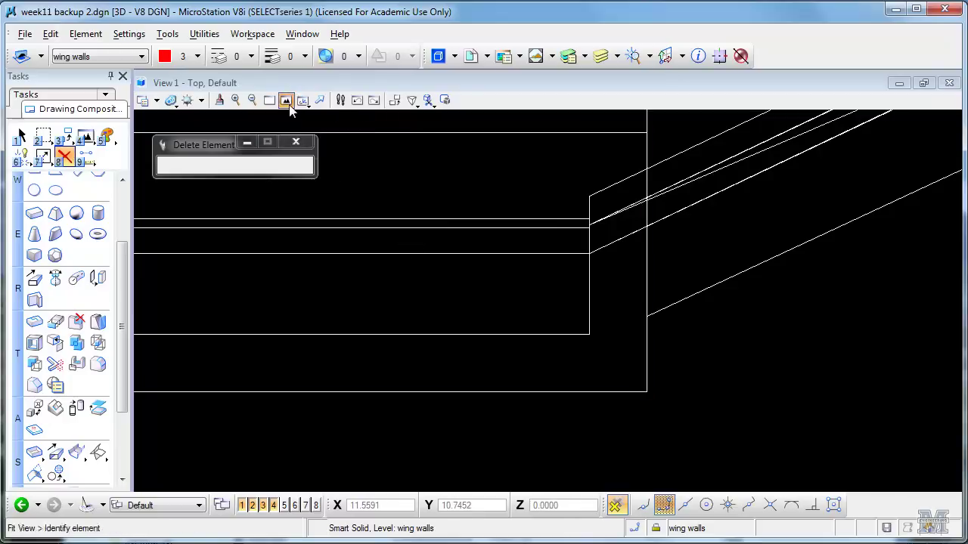
left_click(64, 142)
left_click(101, 234)
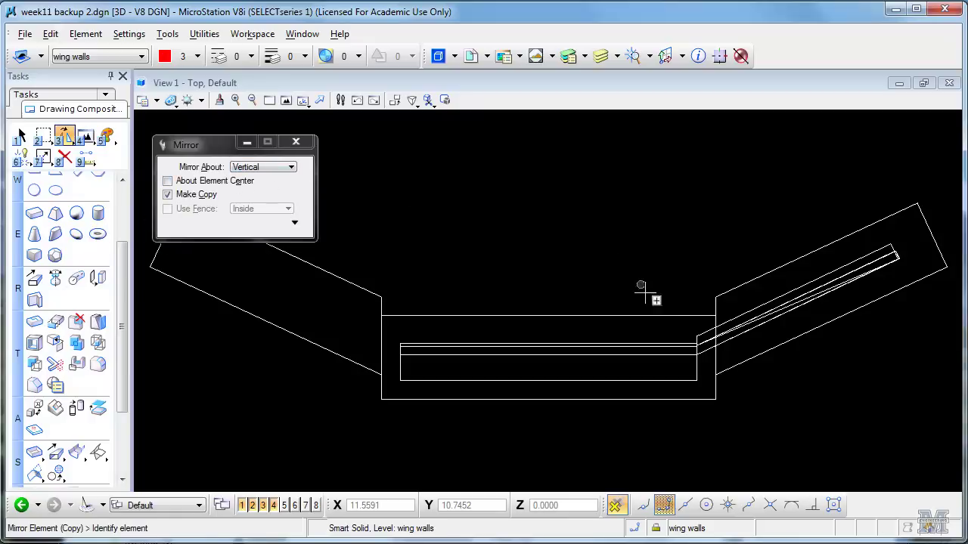
left_click(694, 332)
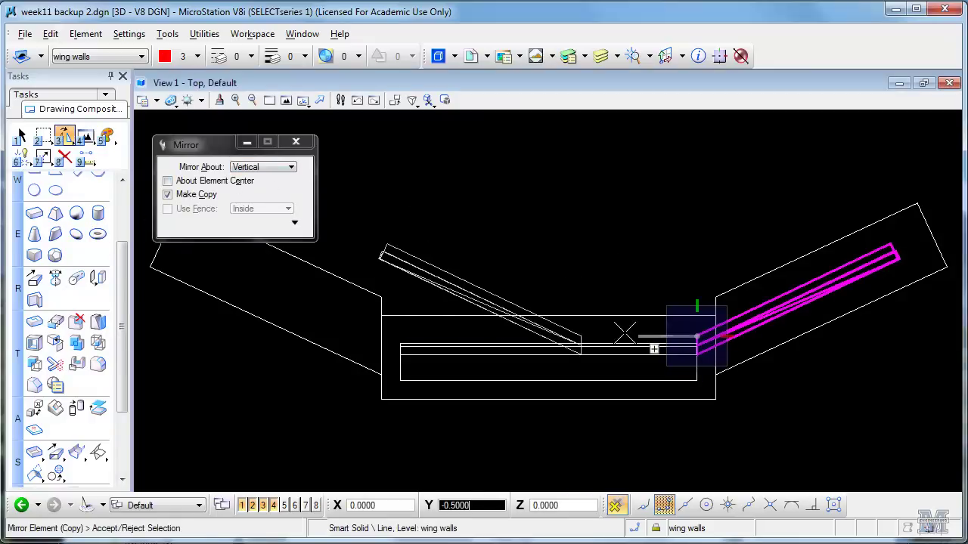
left_click(549, 344)
right_click(532, 262)
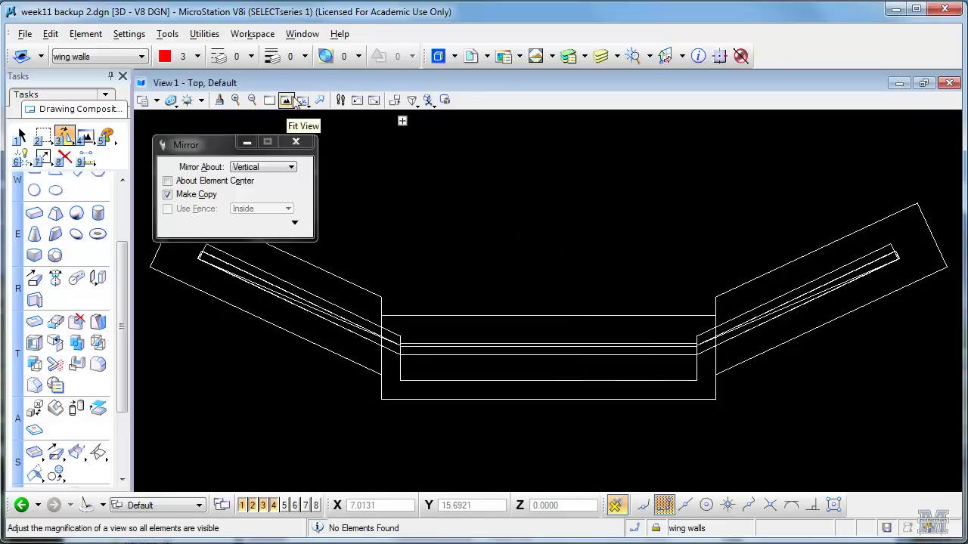
left_click(302, 34)
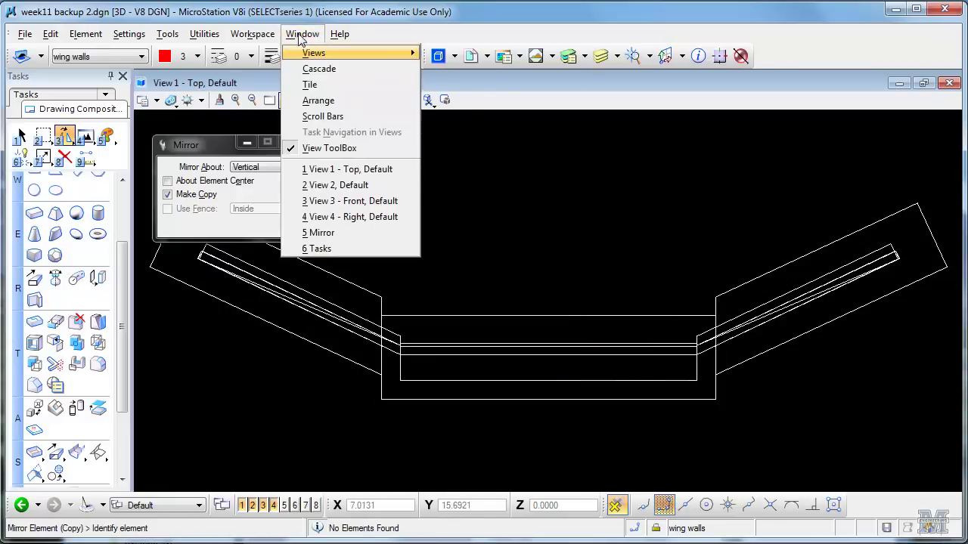
left_click(332, 184)
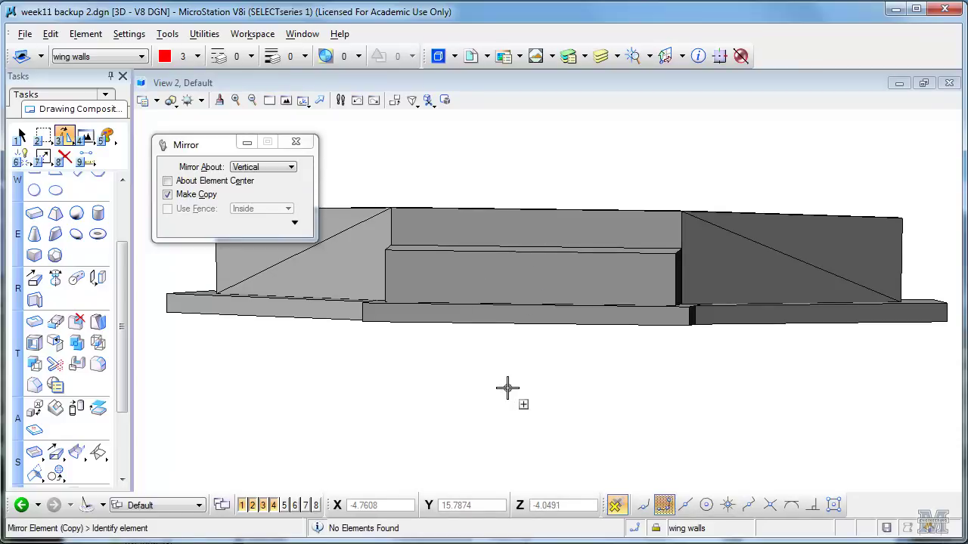
key("Escape")
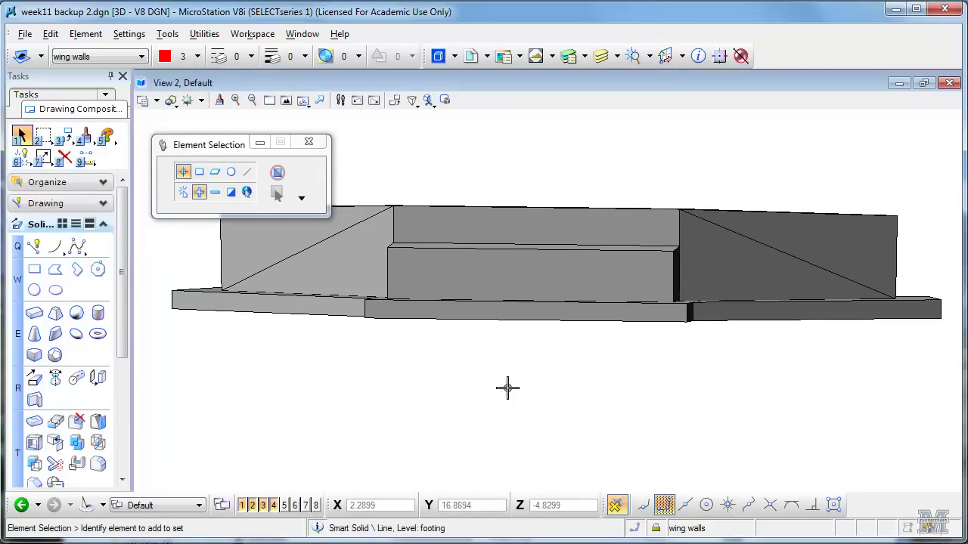
left_click(303, 100)
left_click(938, 298)
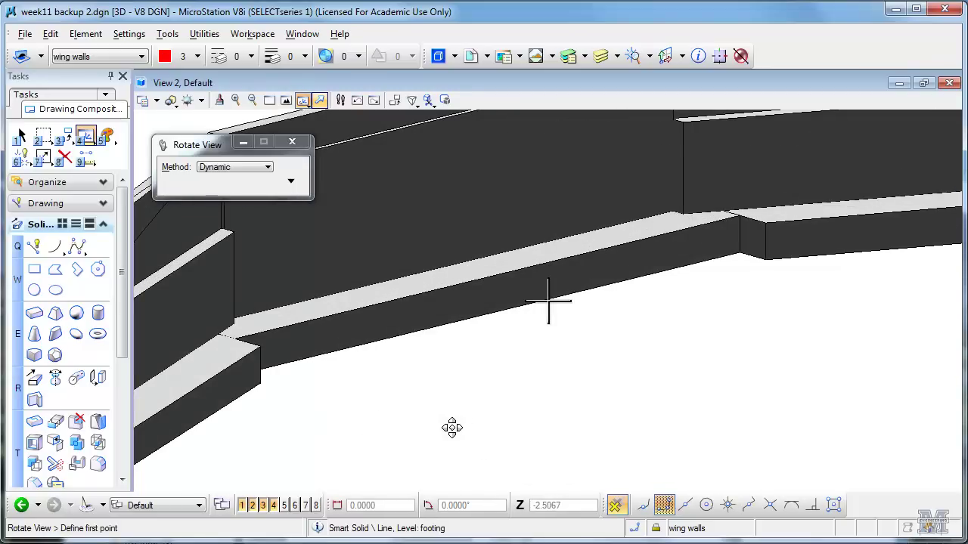
right_click(453, 428)
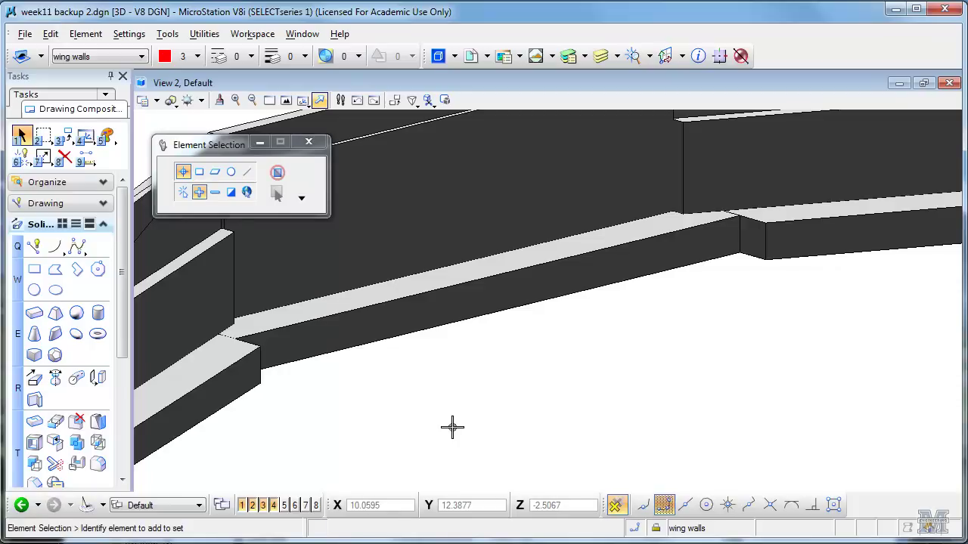
middle_click_drag(452, 428, 369, 363, "shift")
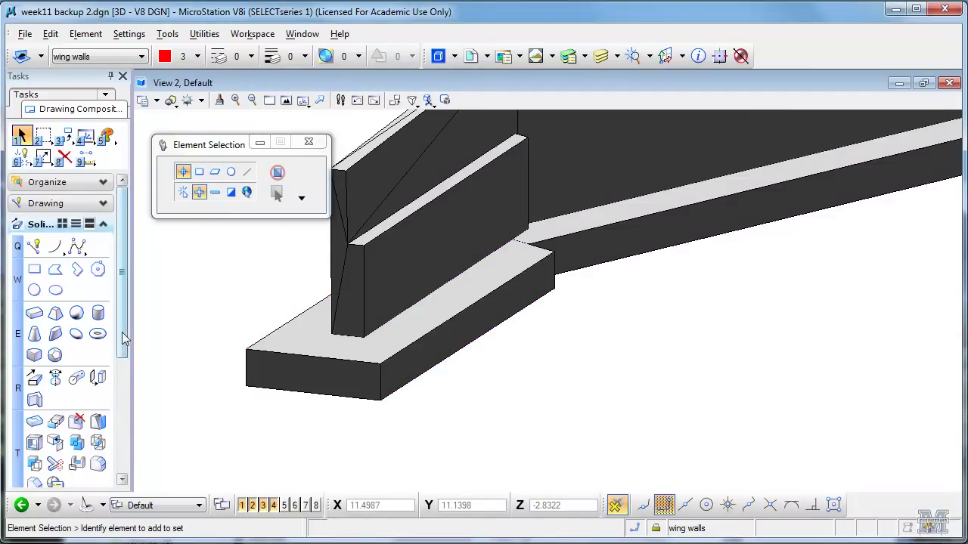
left_click_drag(123, 338, 129, 407)
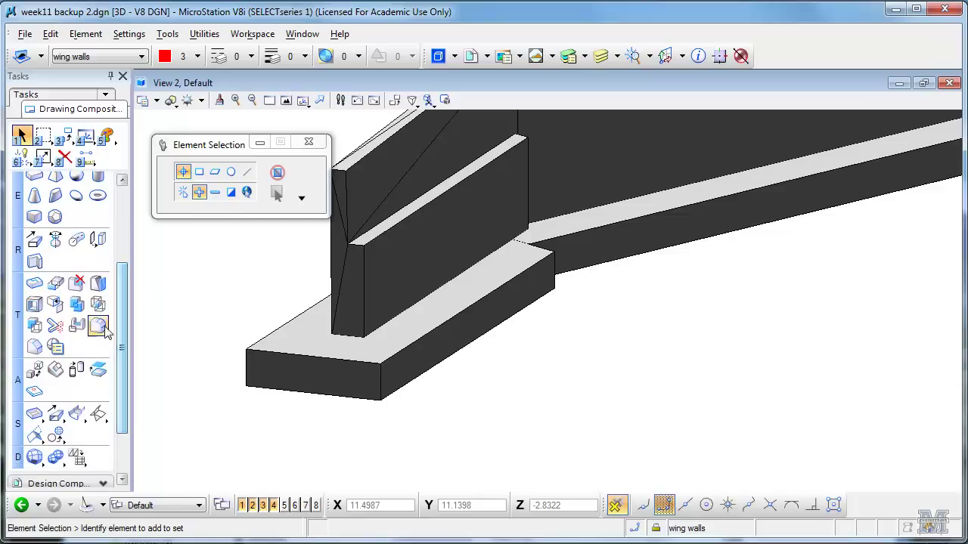
Push the footing end's top and bottom front edges out by 1 with Modify Solid Entity.
left_click(56, 285)
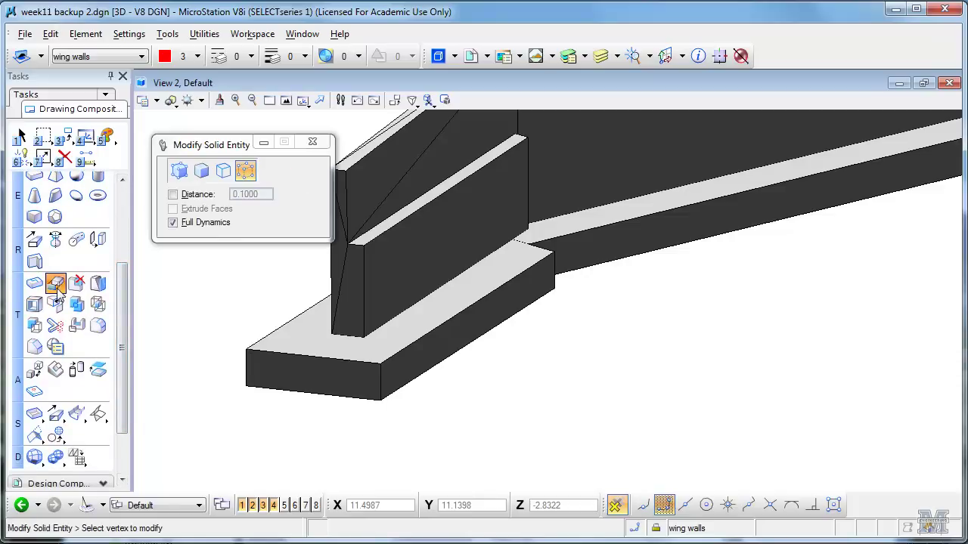
left_click(179, 172)
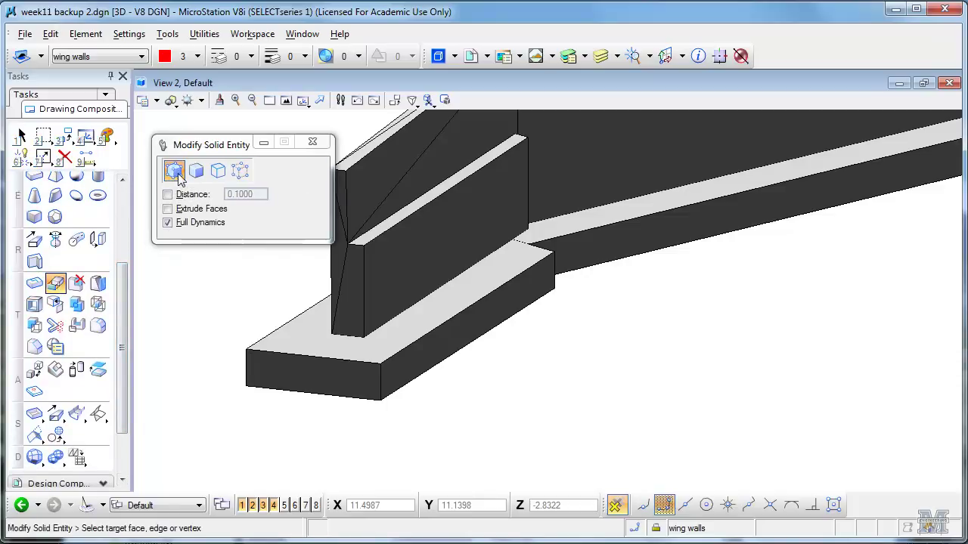
left_click(331, 356)
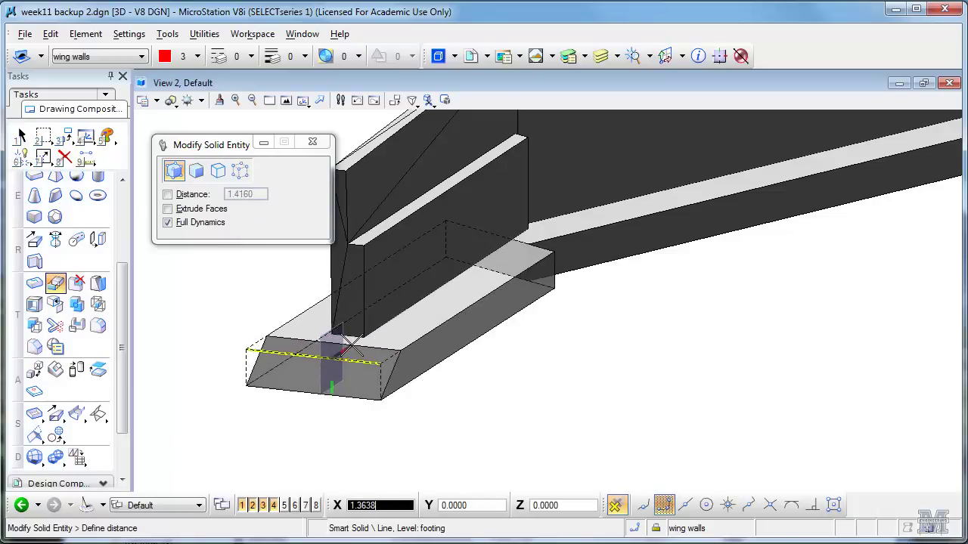
type("1")
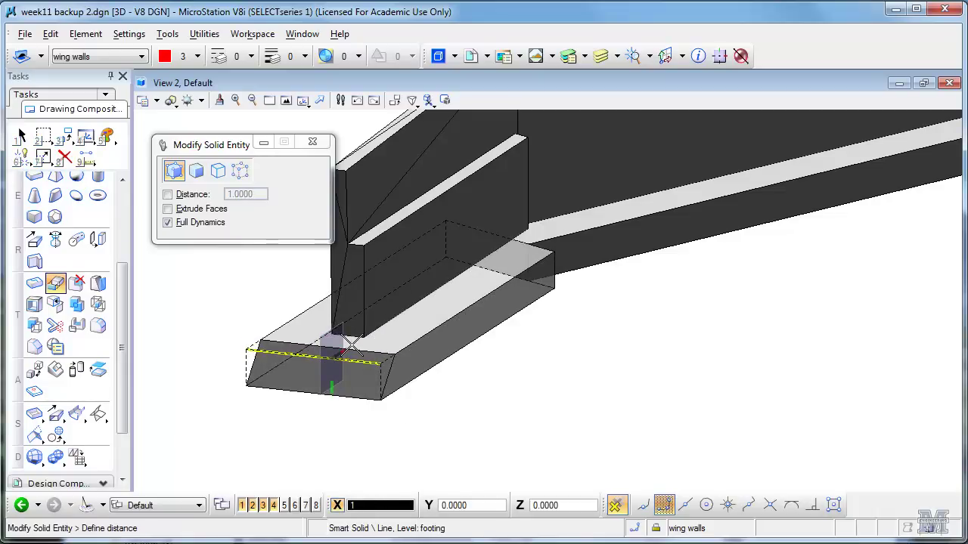
left_click(346, 344)
left_click(342, 393)
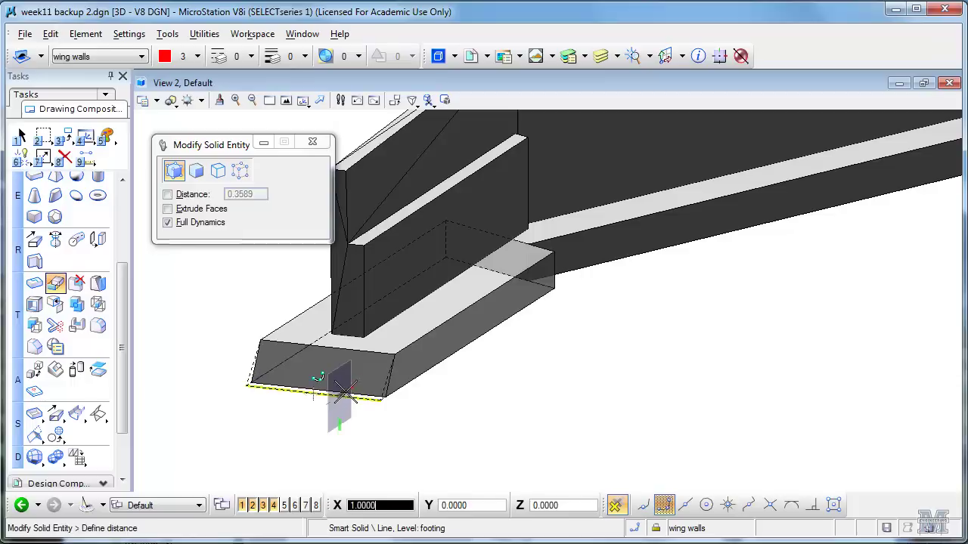
type("1")
left_click(346, 387)
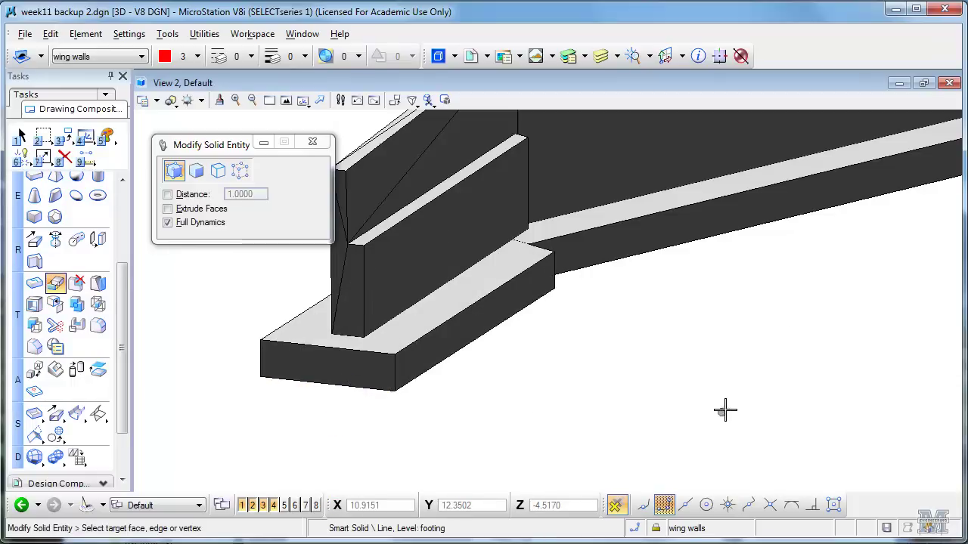
Rotate to the wing wall's outer side and move the footing end's top and bottom edges by 1.
left_click(302, 100)
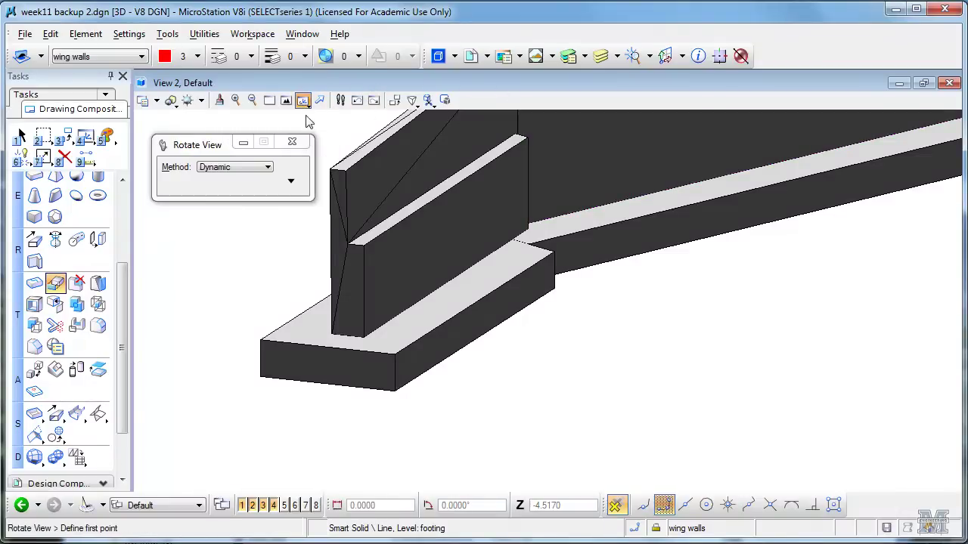
left_click(549, 301)
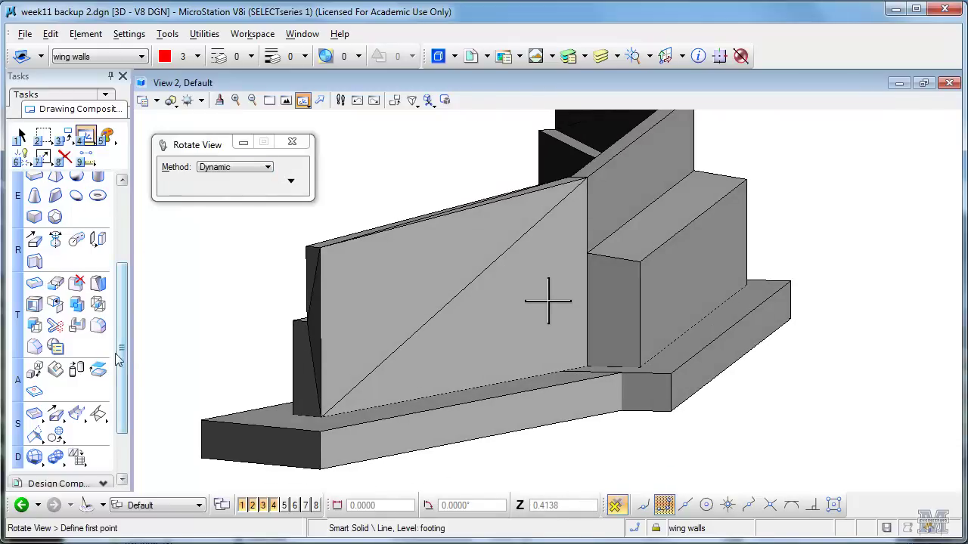
left_click(55, 283)
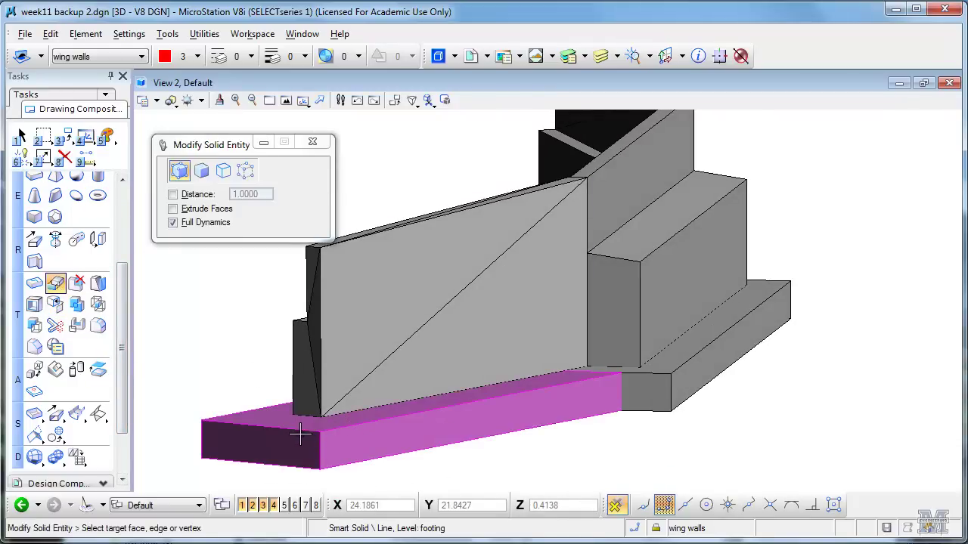
left_click(300, 433)
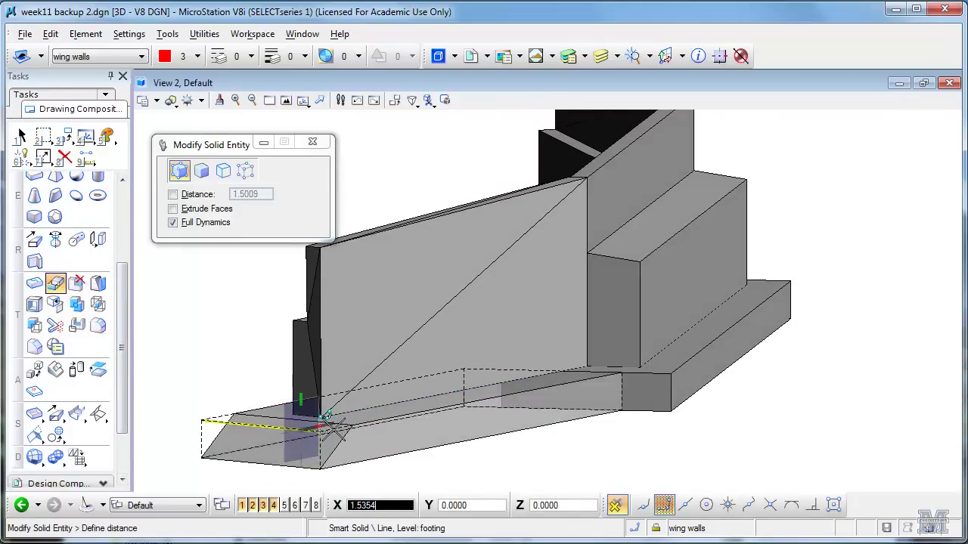
type("1")
left_click(331, 432)
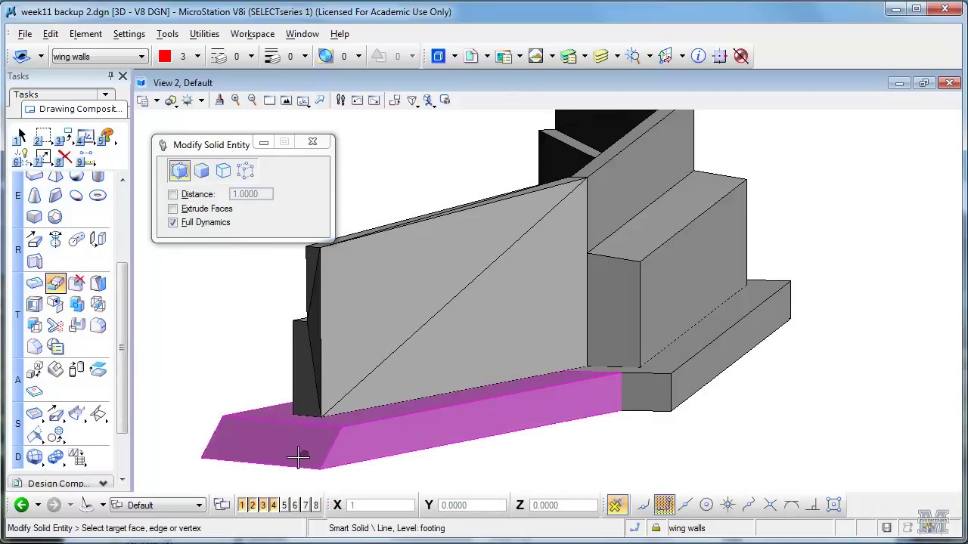
left_click(284, 459)
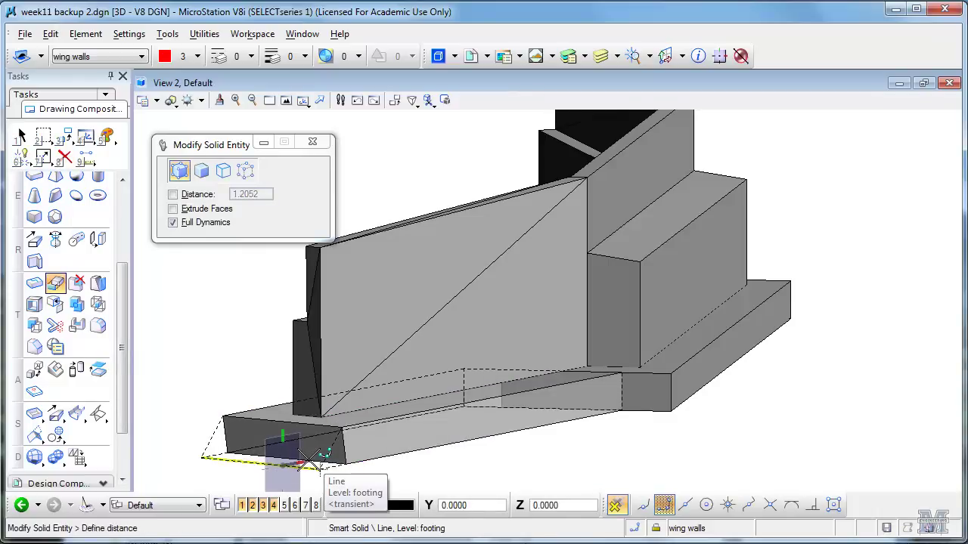
type("1")
left_click(310, 461)
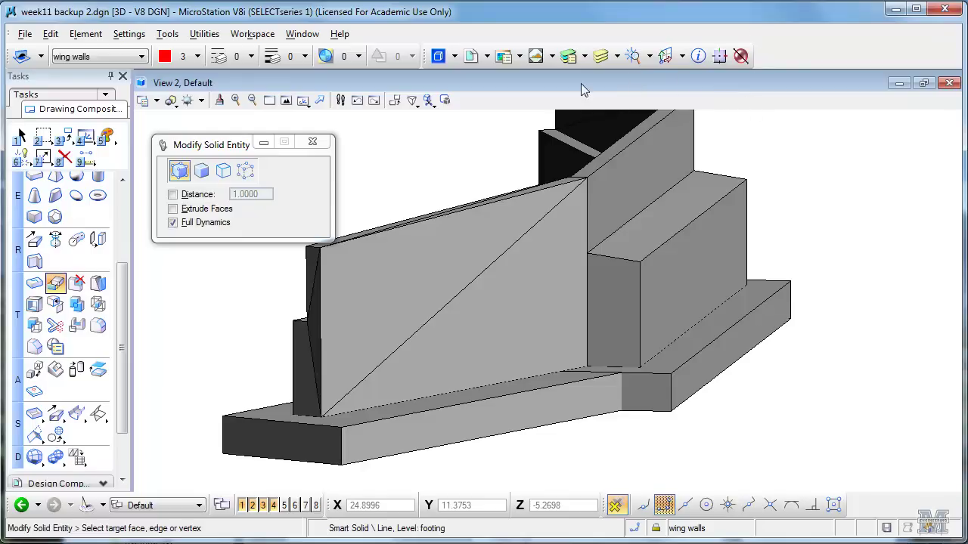
Rotate View 2 toward the abutment back wall and pan it along the seat.
left_click(304, 101)
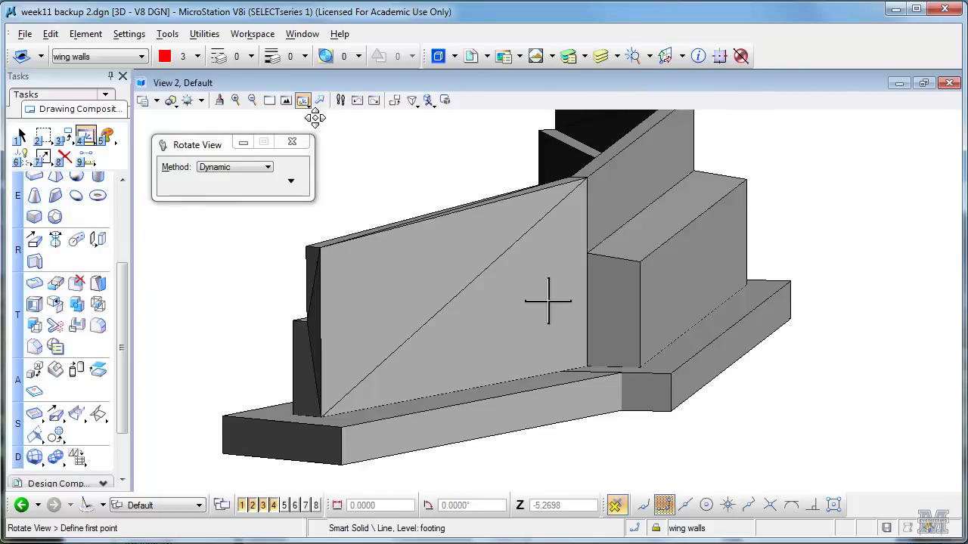
left_click_drag(814, 243, 352, 284)
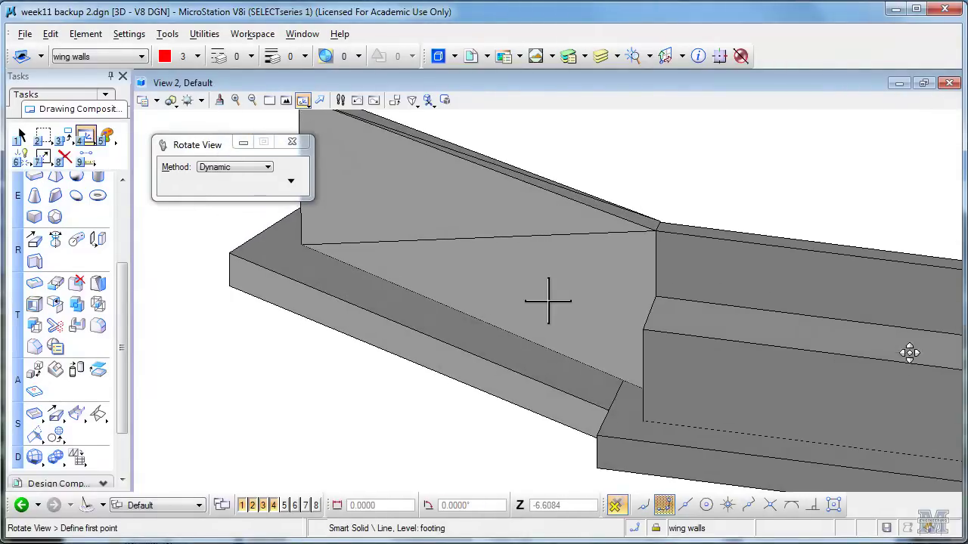
right_click(723, 400)
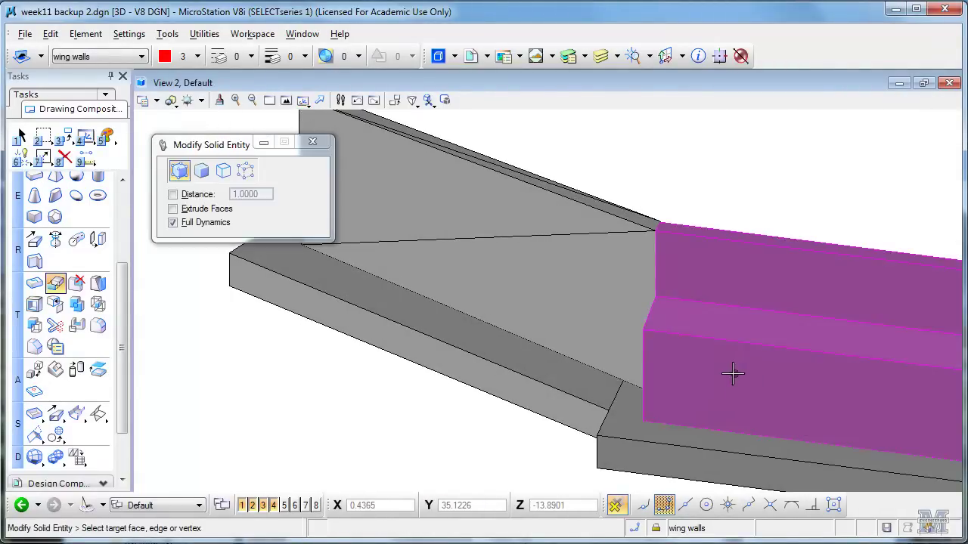
middle_click_drag(732, 374, 796, 374)
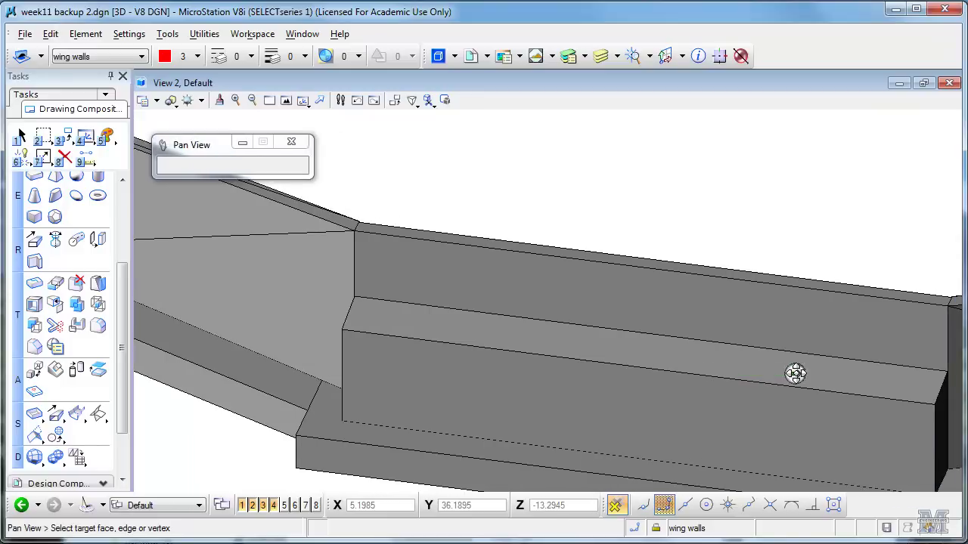
right_click(849, 386)
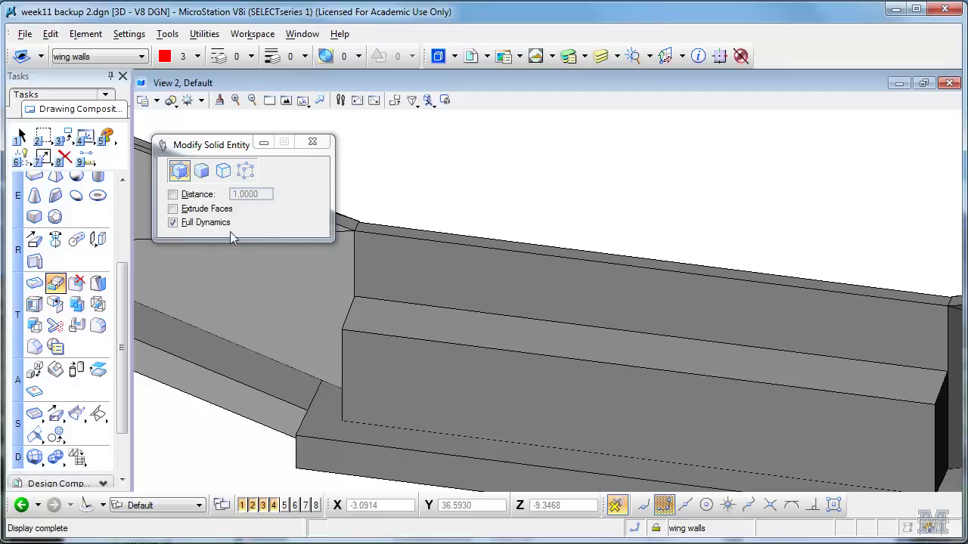
Show View 1 Top, set the active level to abutment, and zoom onto the seat's right end.
left_click(297, 35)
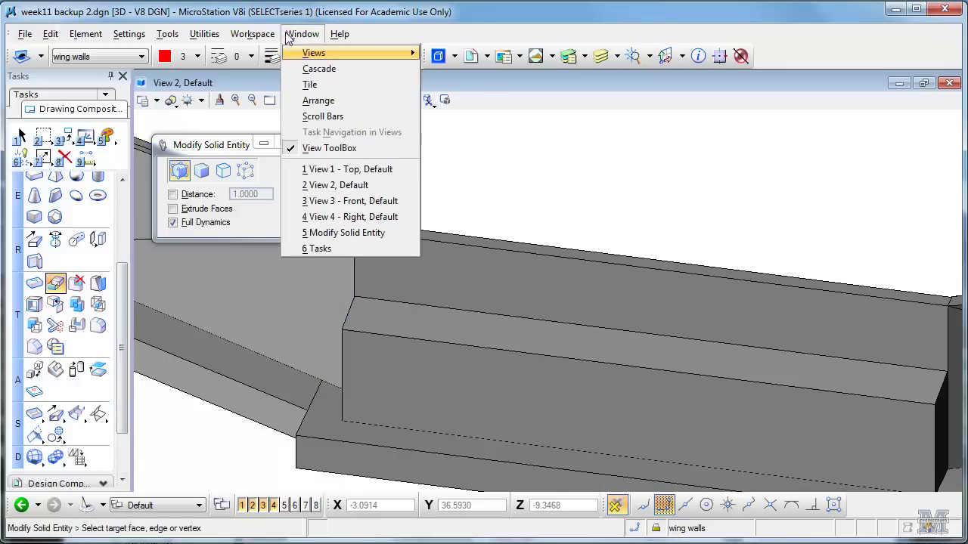
left_click(314, 171)
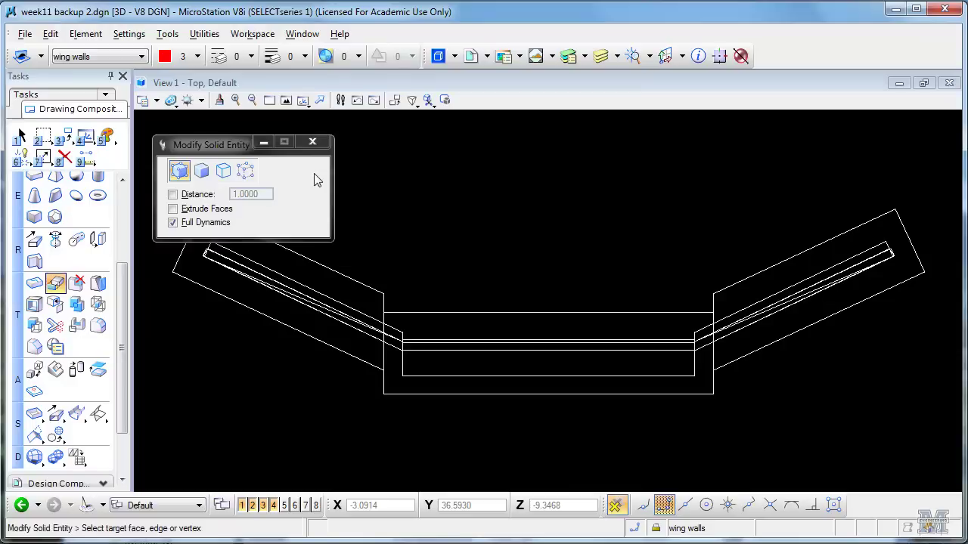
left_click(106, 56)
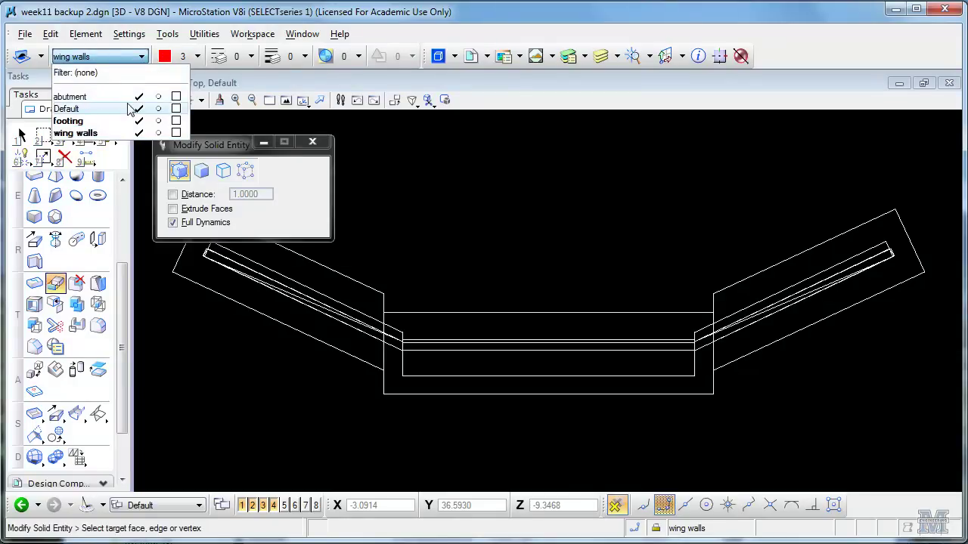
left_click(124, 97)
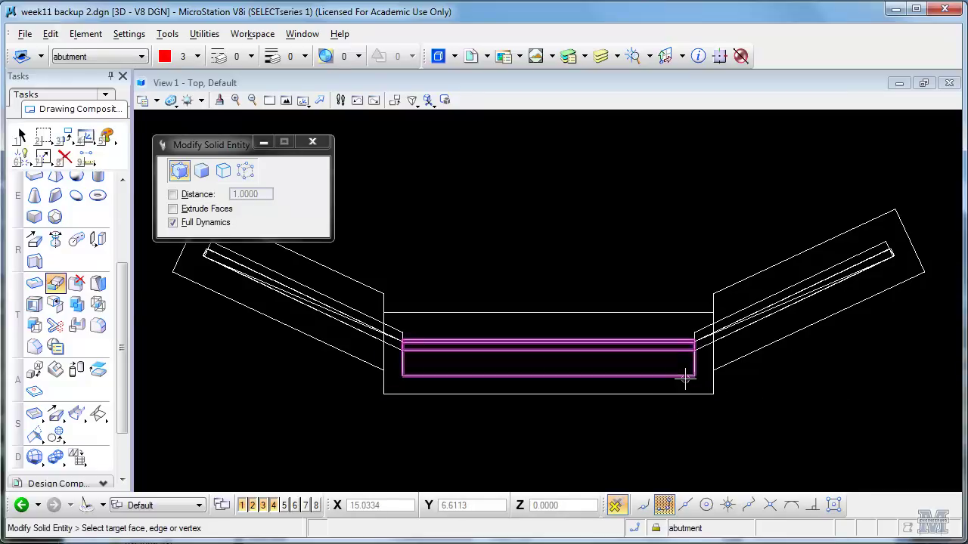
scroll(681, 385, "up", 4)
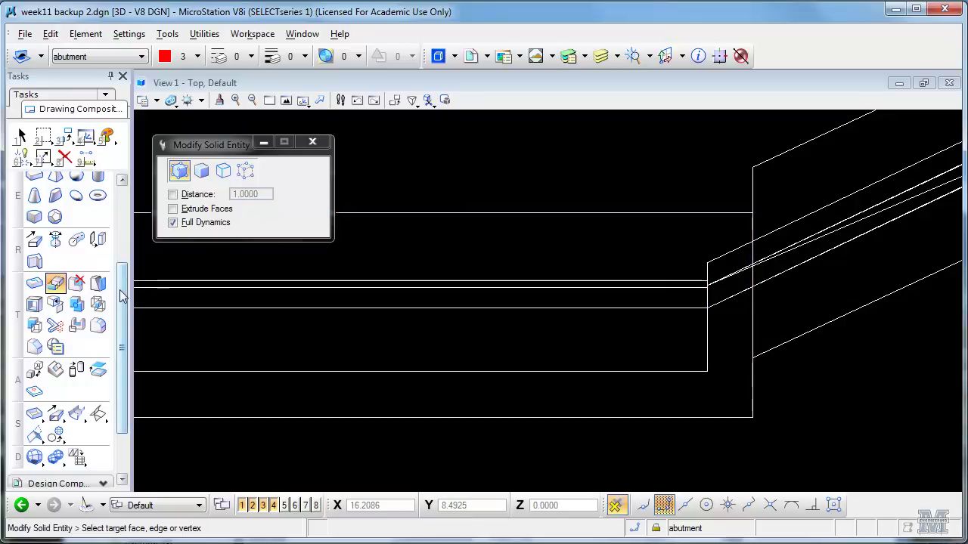
scroll(53, 318, "up", 2)
Start a slab solid at the snapped seat corner, then cancel this first attempt.
left_click(34, 218)
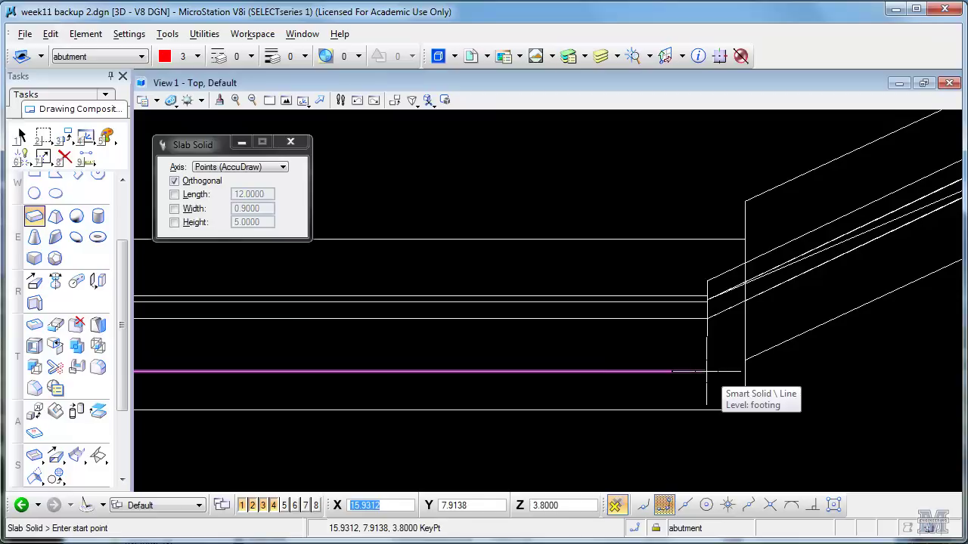
key("o")
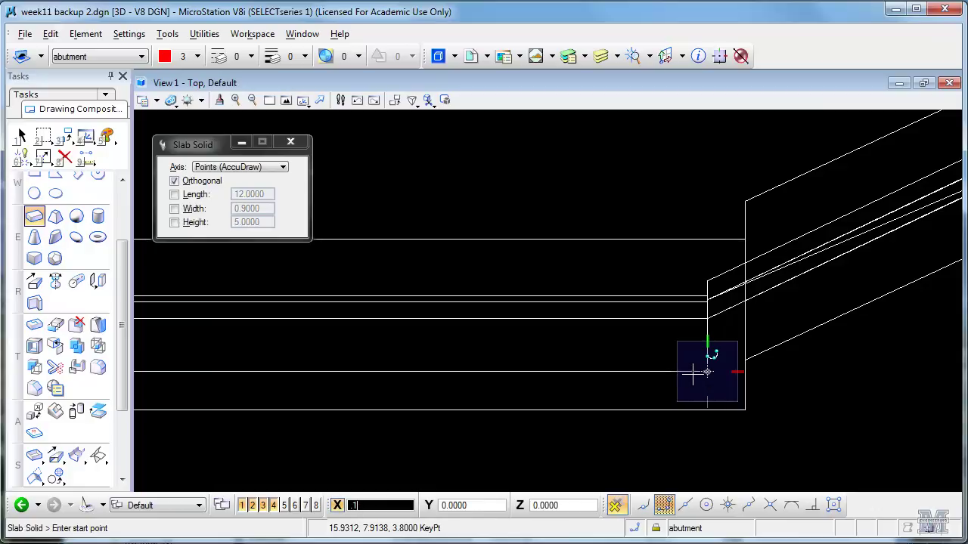
left_click(707, 371)
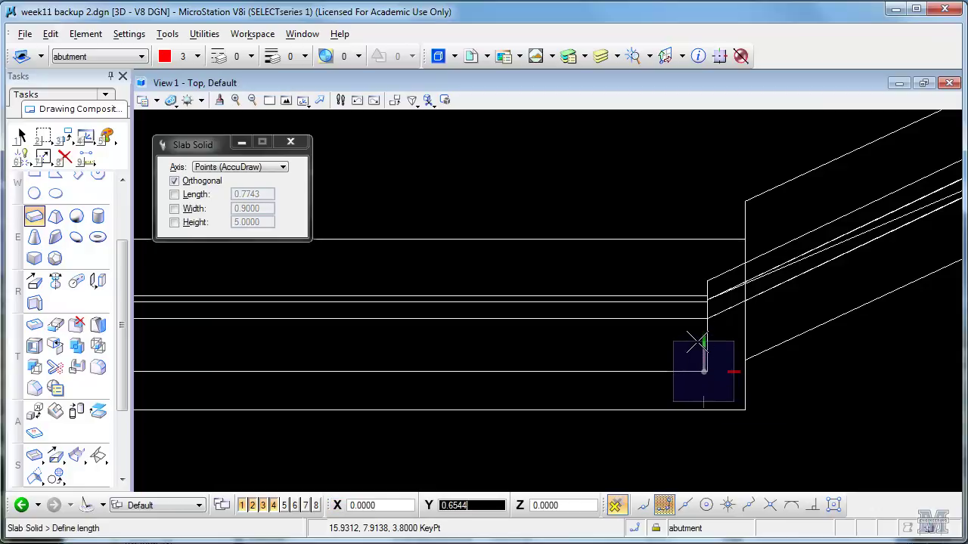
type(".1")
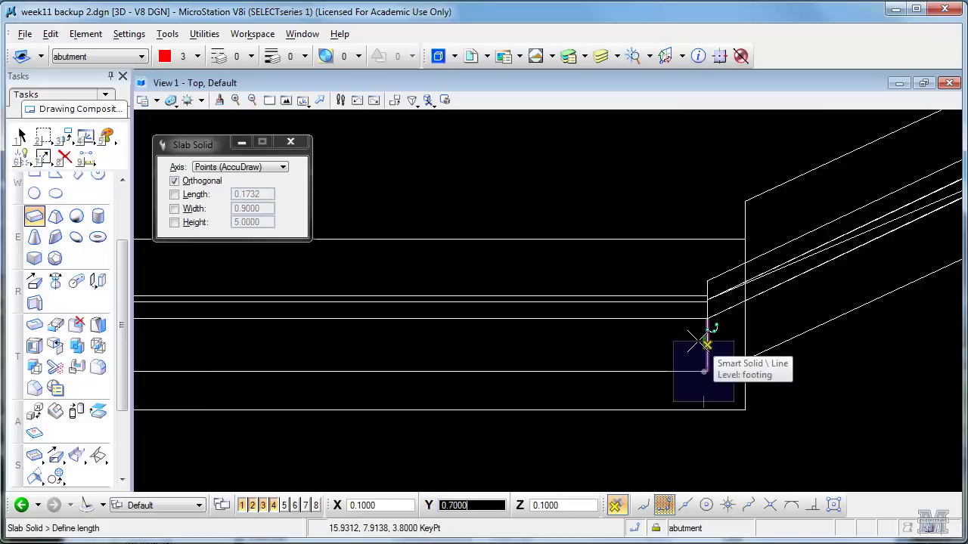
type("1.2")
left_click(705, 344)
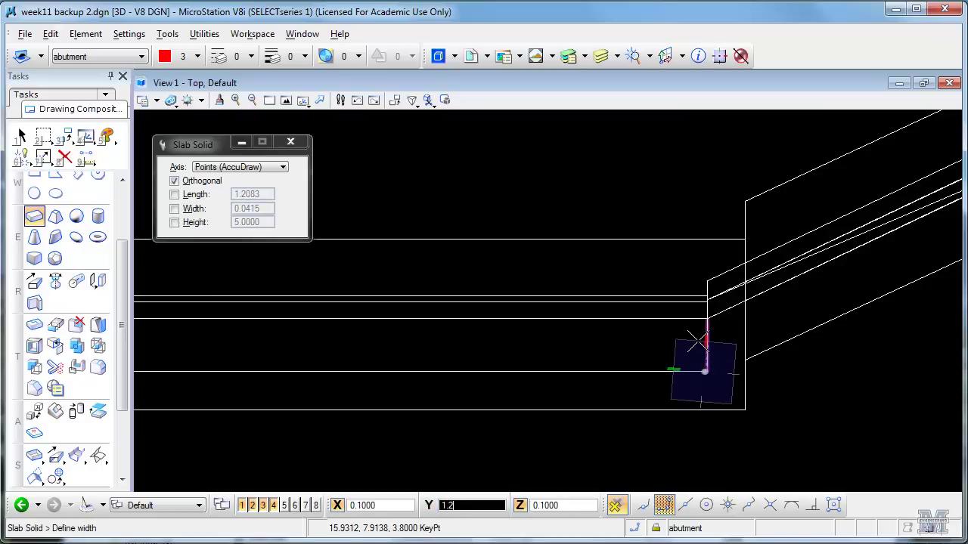
right_click(655, 349)
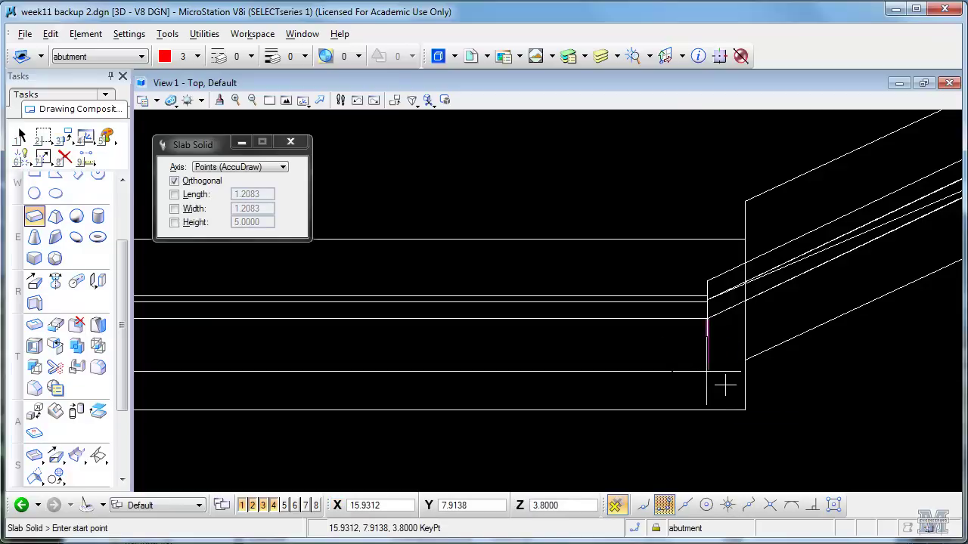
Restart the slab offset from the snapped point, 1.2 long and 1.2 wide.
key("o")
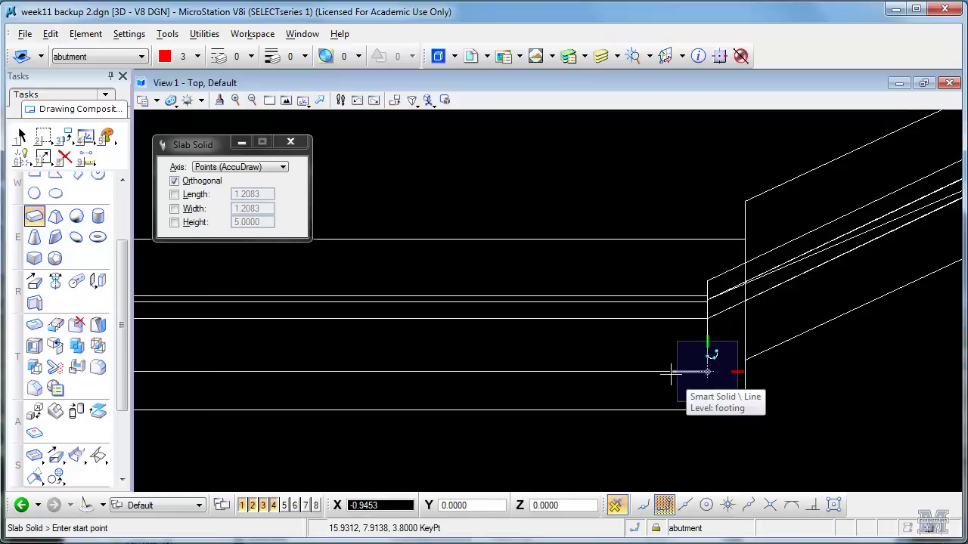
type("1")
left_click(704, 372)
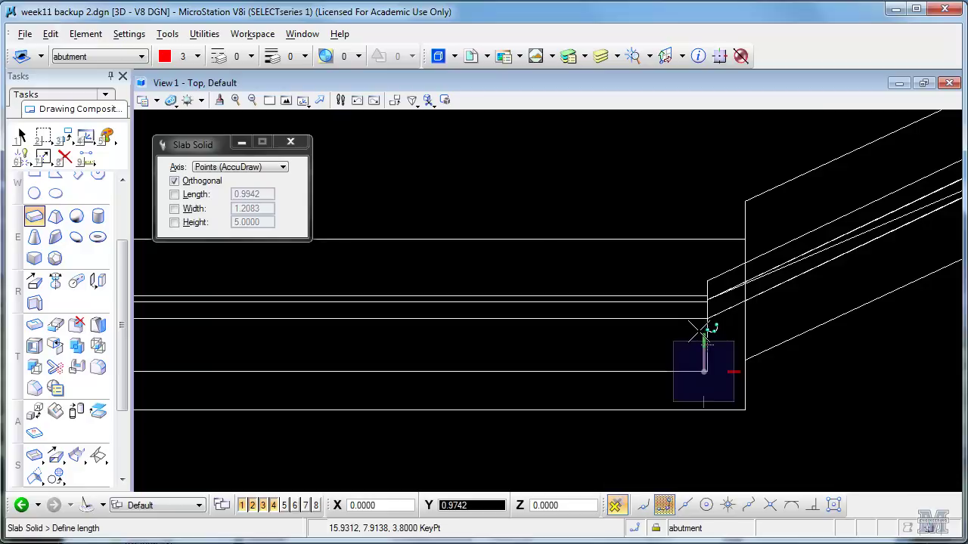
type("1.2")
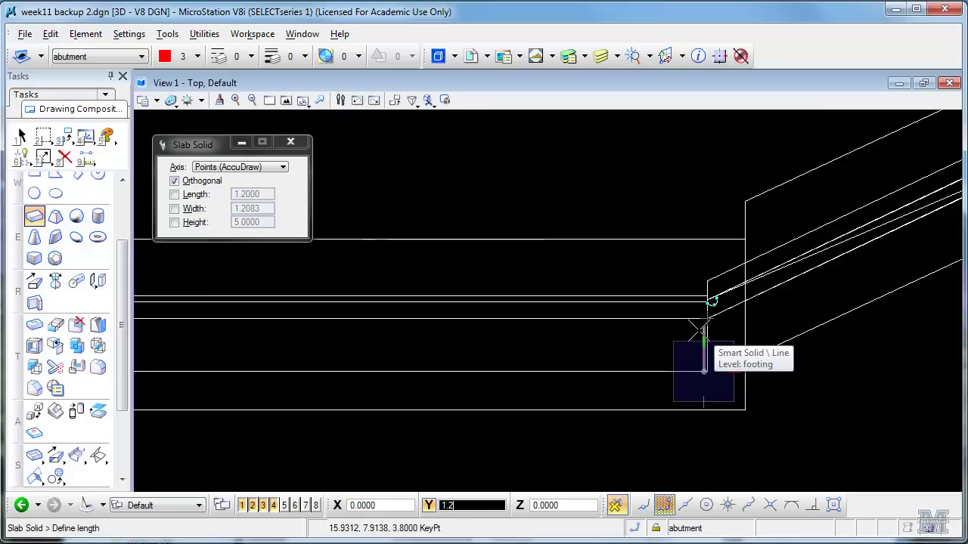
left_click(688, 330)
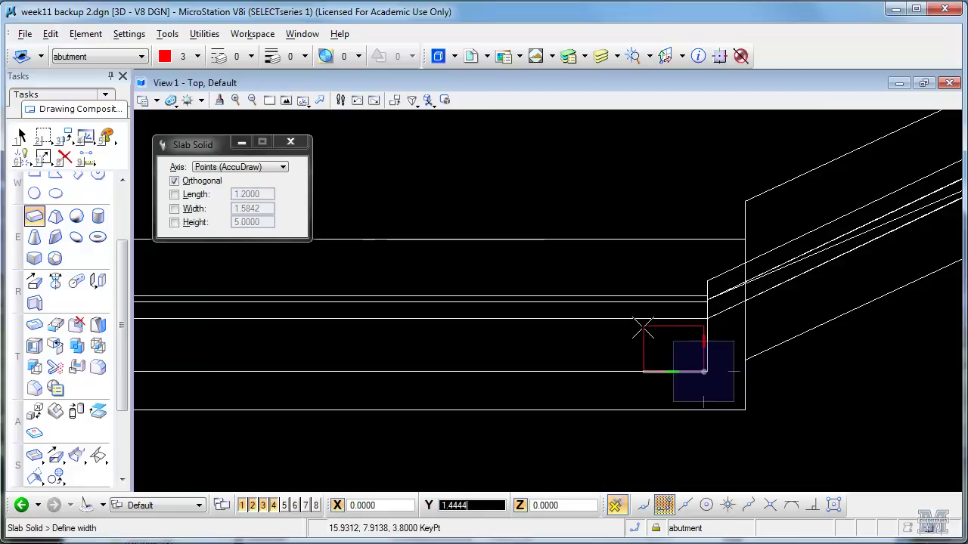
type("1.2")
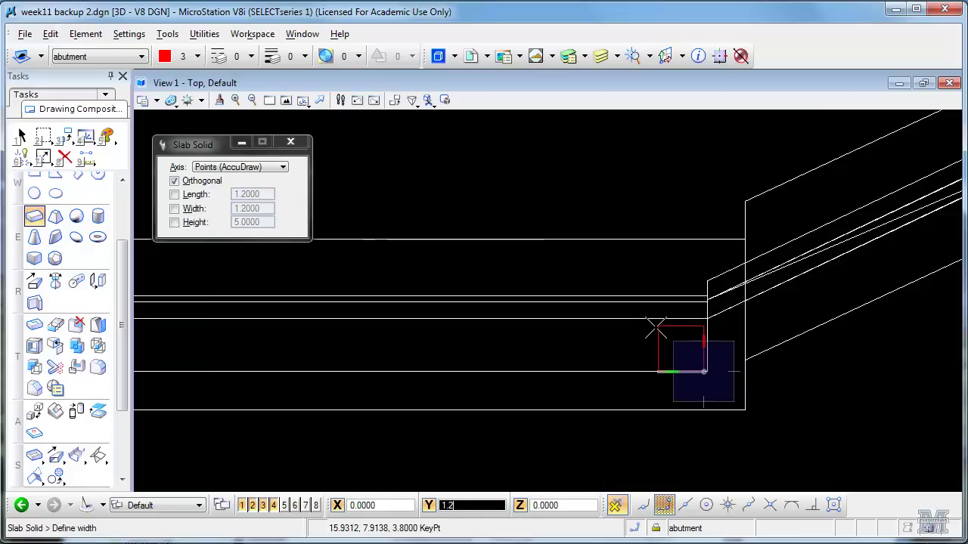
left_click(656, 329)
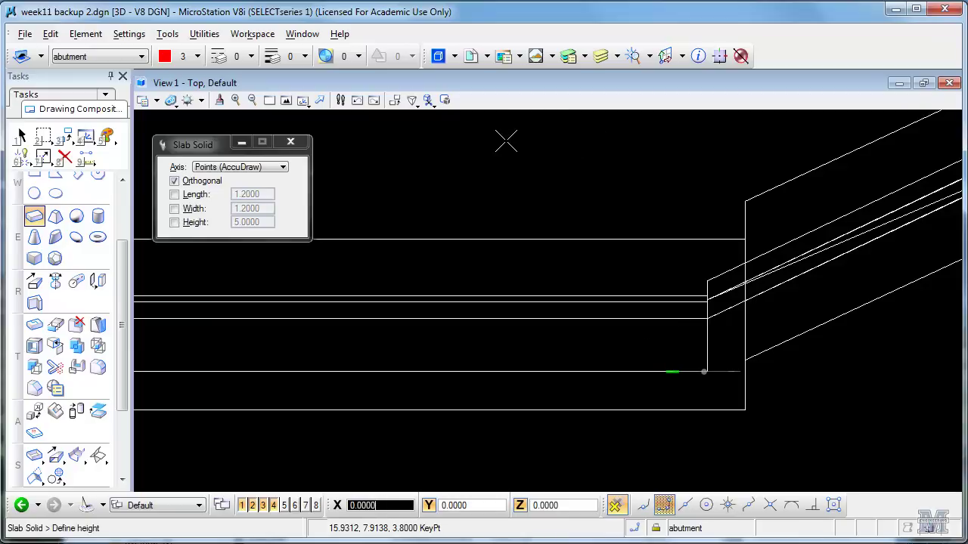
In View 4 Right, give the pedestal slab a height of 0.33.
left_click(301, 34)
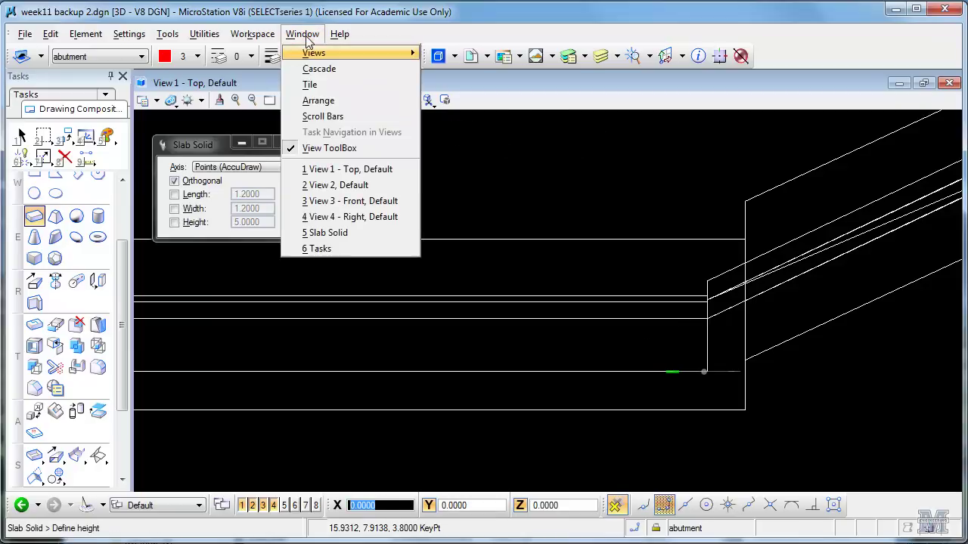
left_click(339, 217)
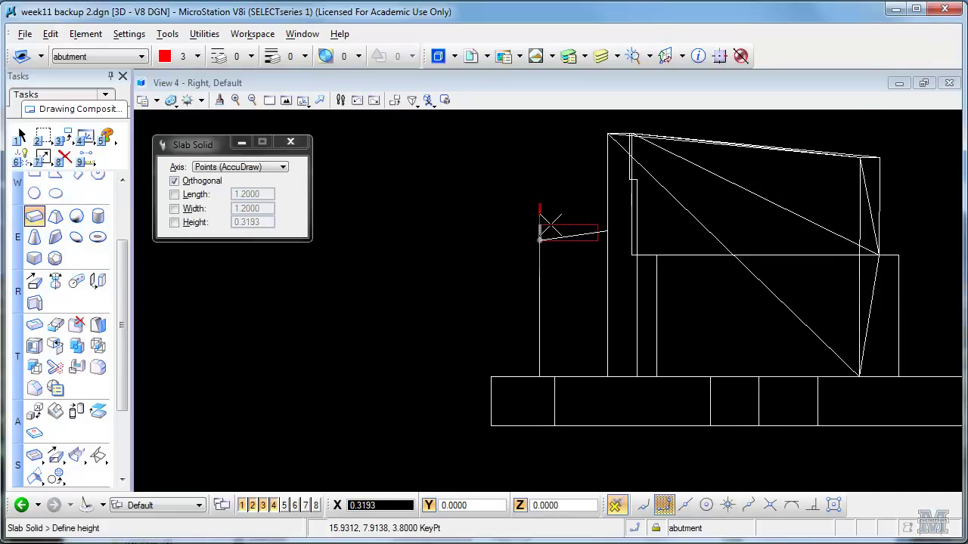
type("0.")
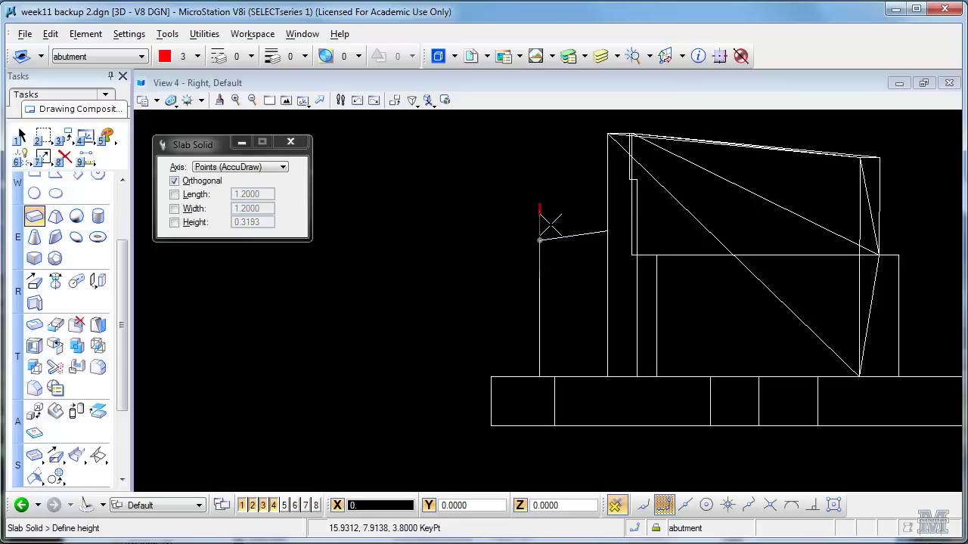
type("33")
left_click(553, 224)
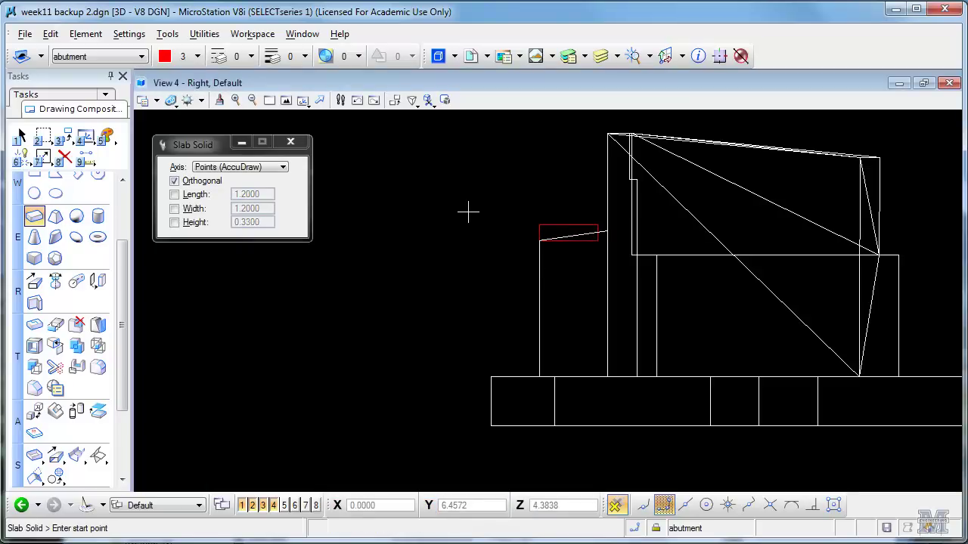
Show View 3 Front panned and zoomed on the pedestal, and start Copy Element.
left_click(302, 34)
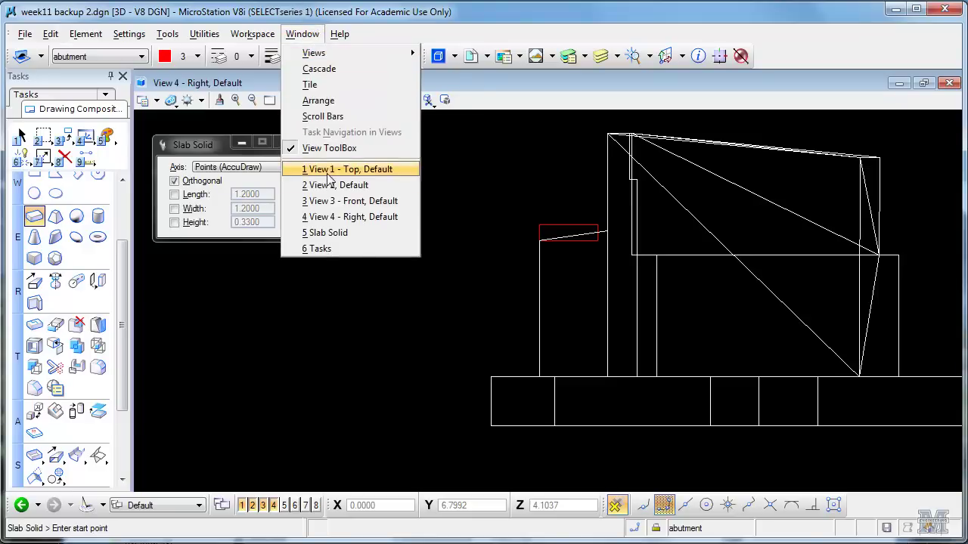
left_click(333, 202)
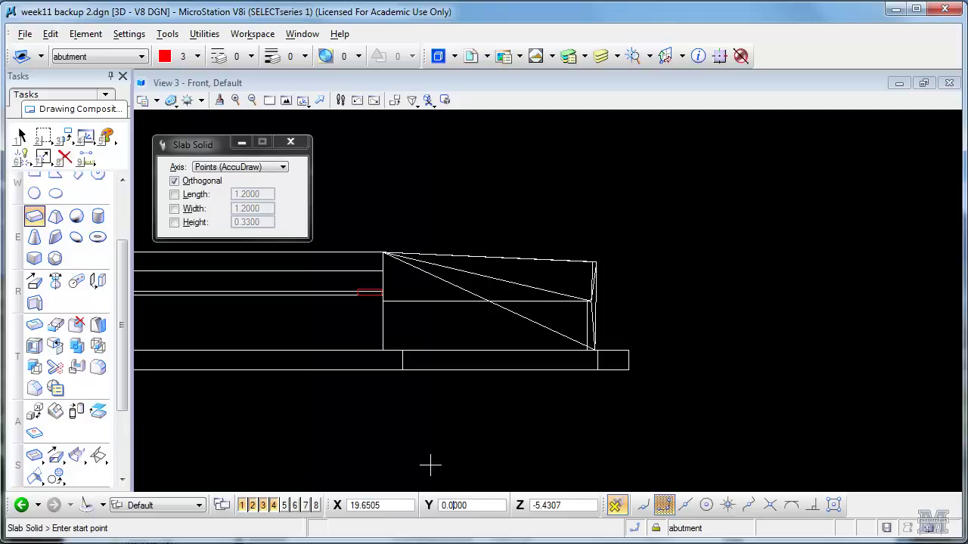
mouse_move(478, 450)
middle_mouse_down()
mouse_move(415, 426)
mouse_move(562, 411)
middle_mouse_up()
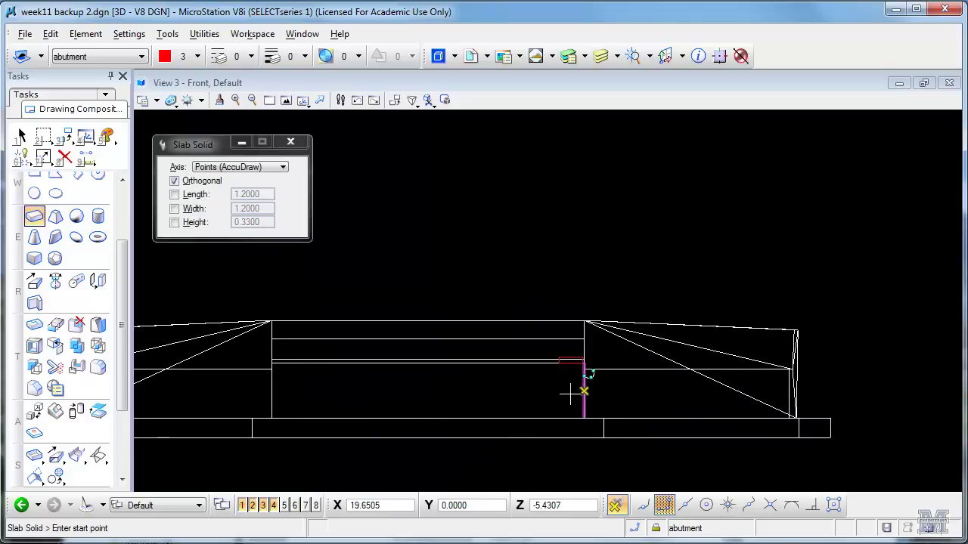
scroll(527, 383, "up", 2)
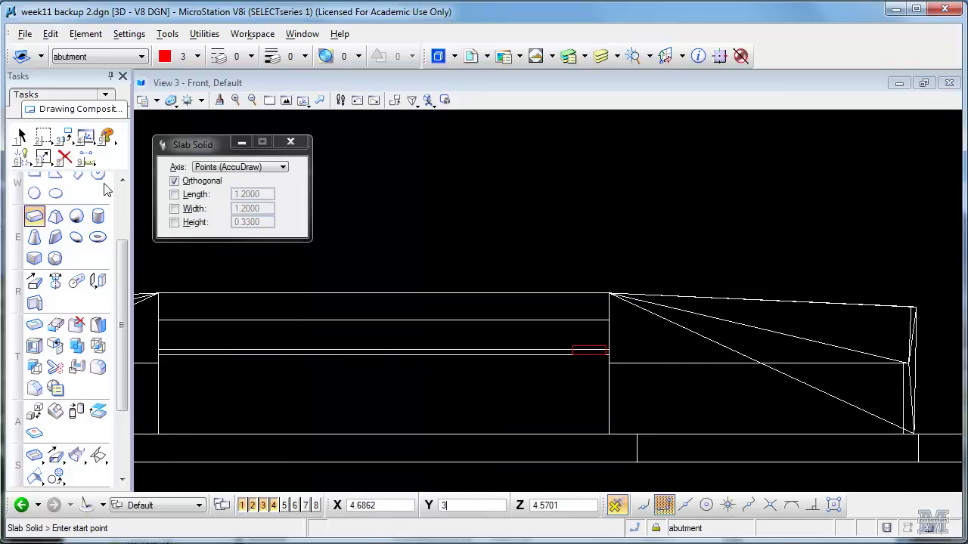
left_click(65, 138)
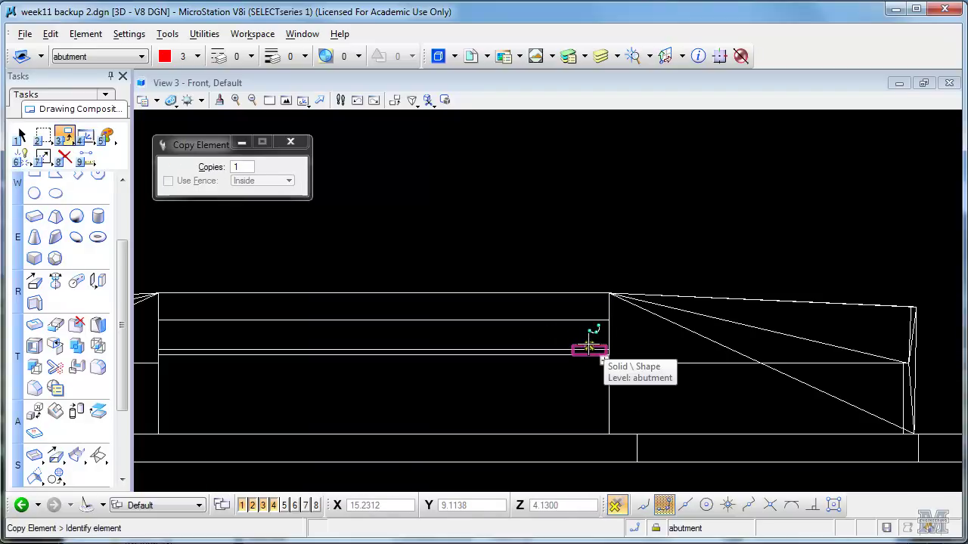
Copy the pedestal along the seat, then copy the right pedestal 3.65 (7.3/2) to the left.
left_click(589, 349)
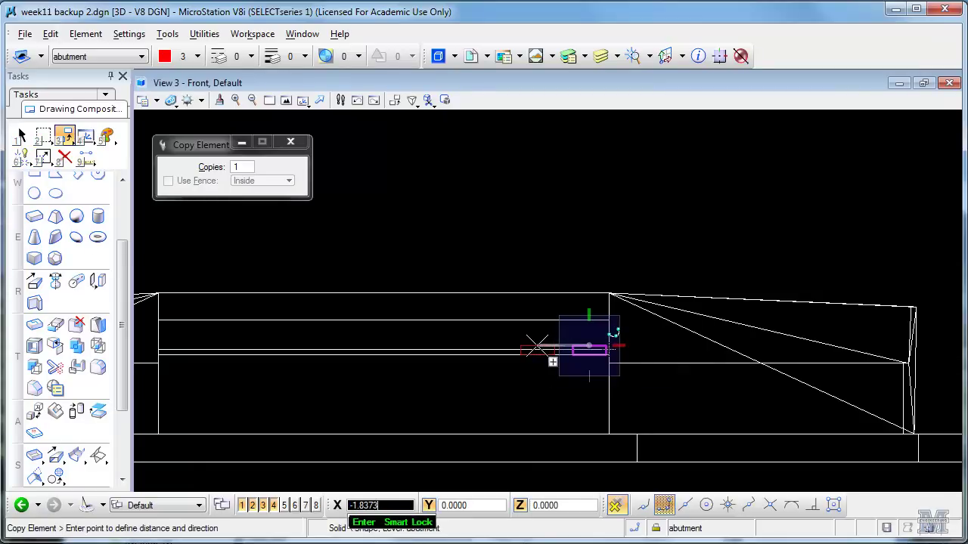
left_click(385, 349)
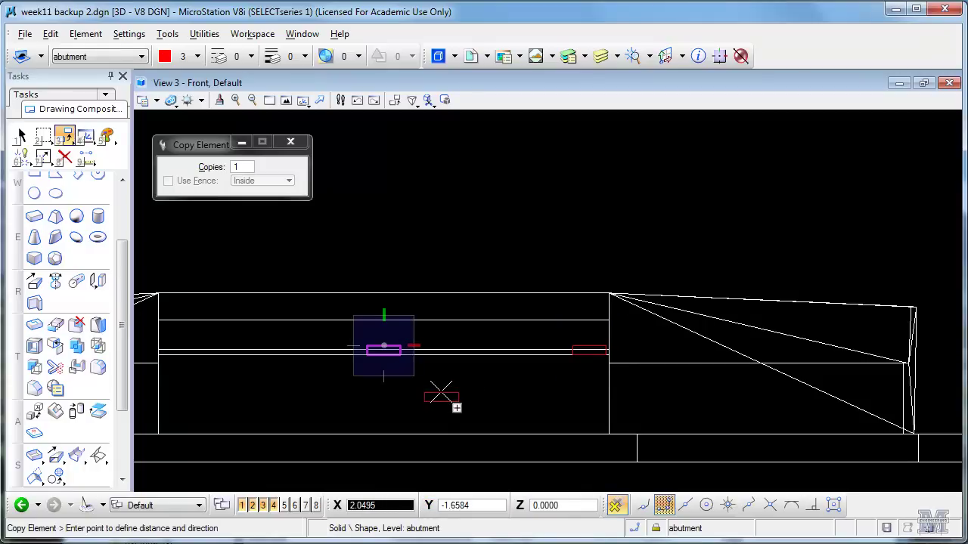
right_click(433, 388)
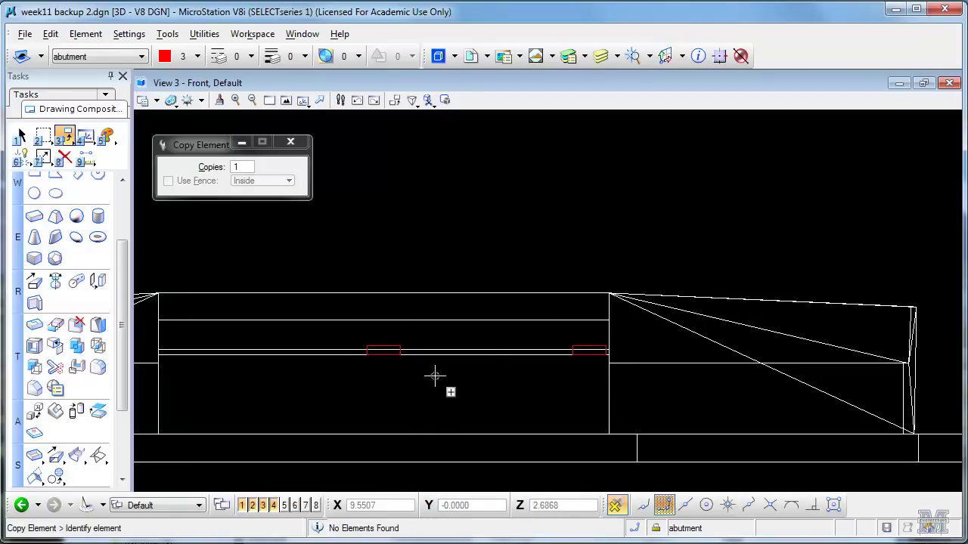
left_click(588, 348)
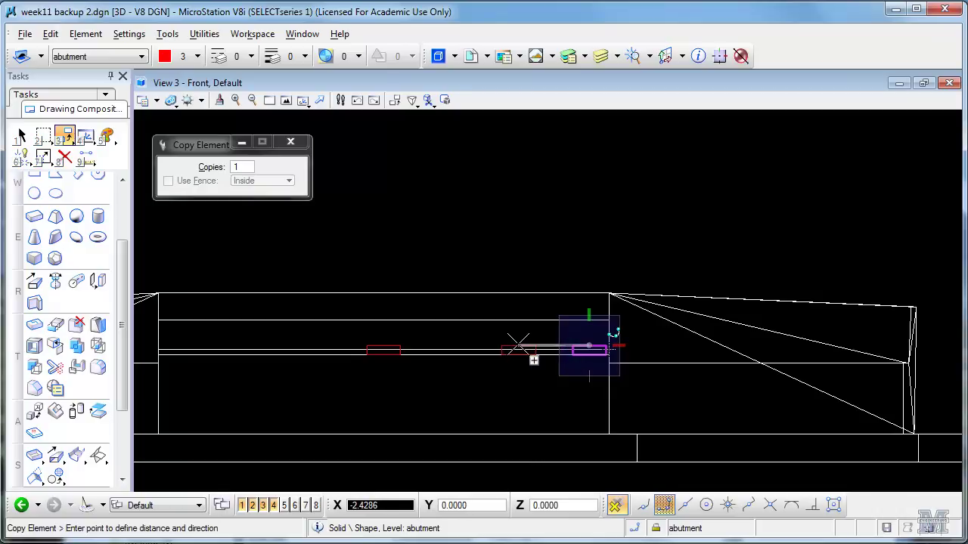
type("7")
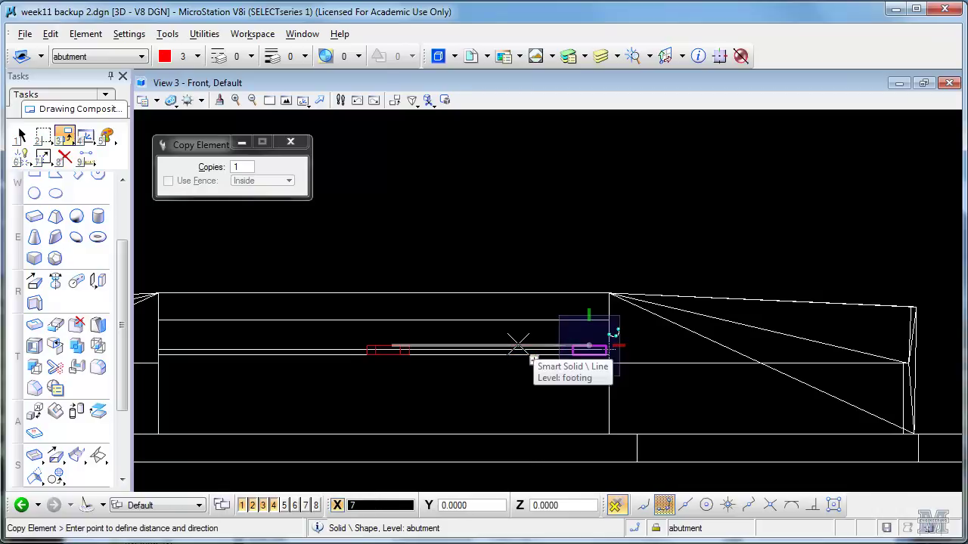
type(".3/")
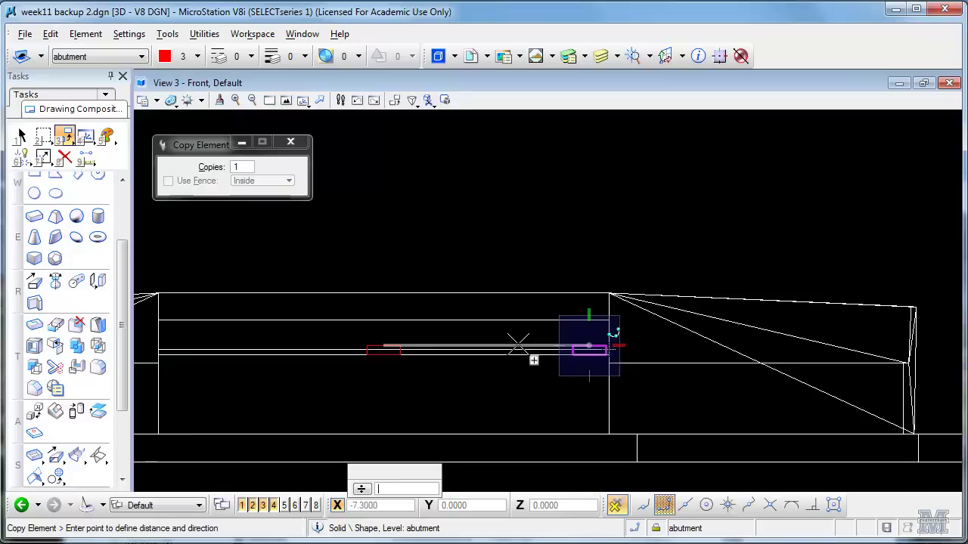
type("2")
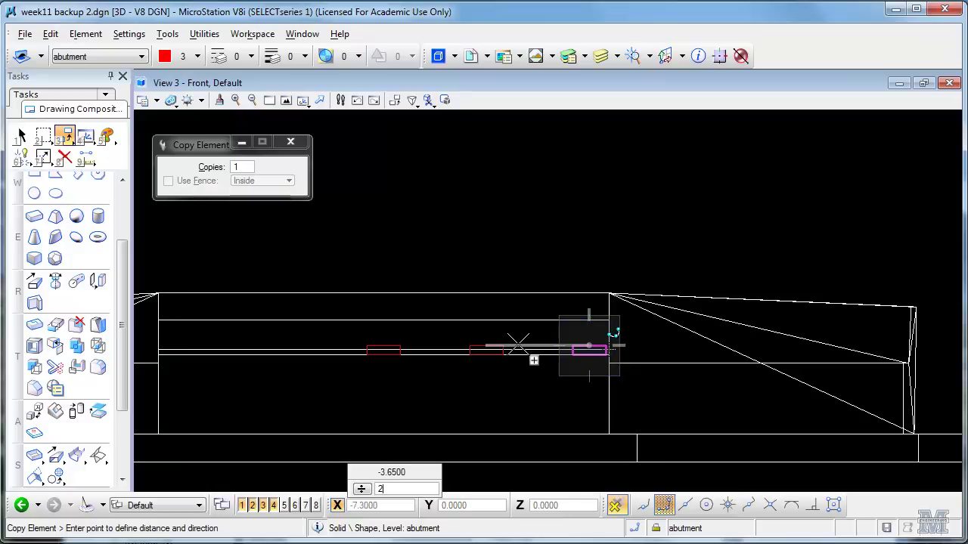
key("Return")
left_click(533, 360)
right_click(534, 409)
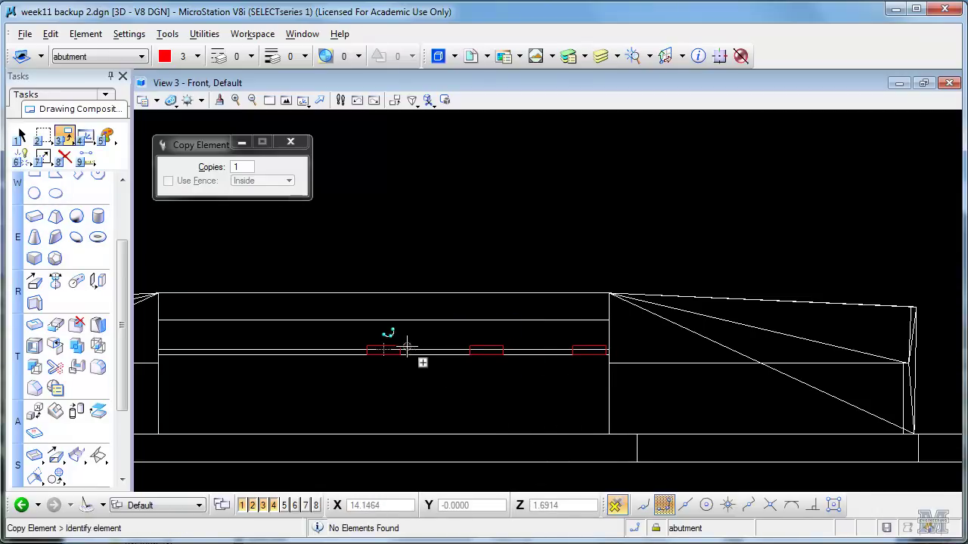
Copy a seat pedestal twice more, placing the last at the seat's left end.
left_click(383, 350)
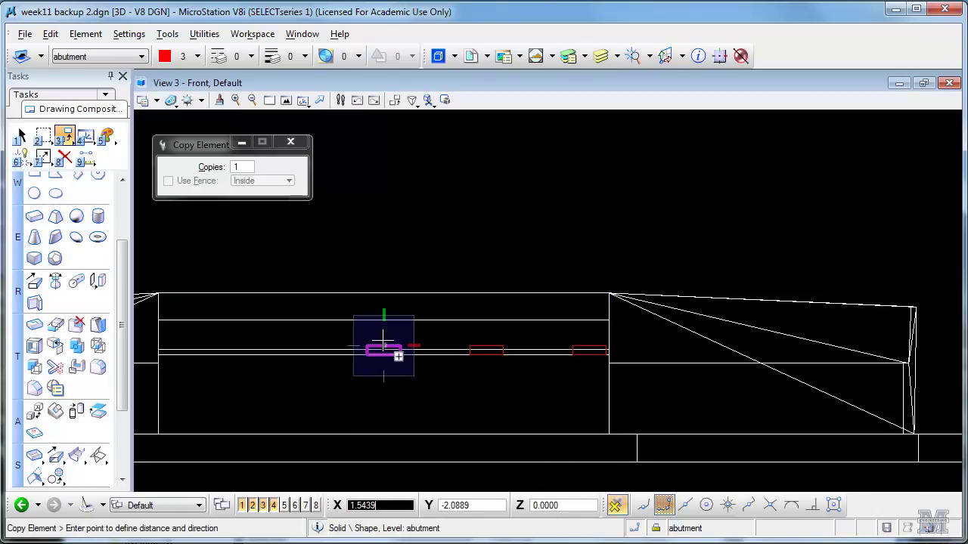
left_click(274, 345)
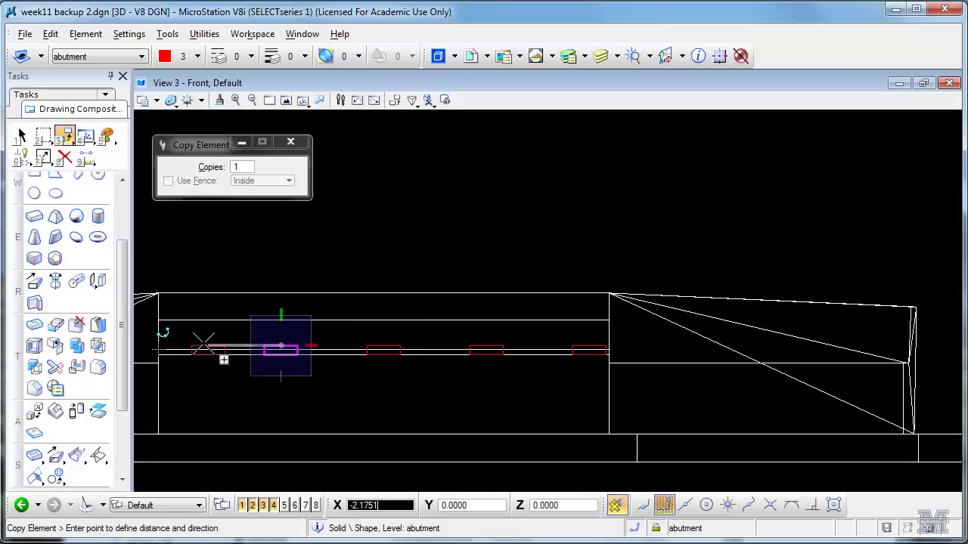
left_click(162, 337)
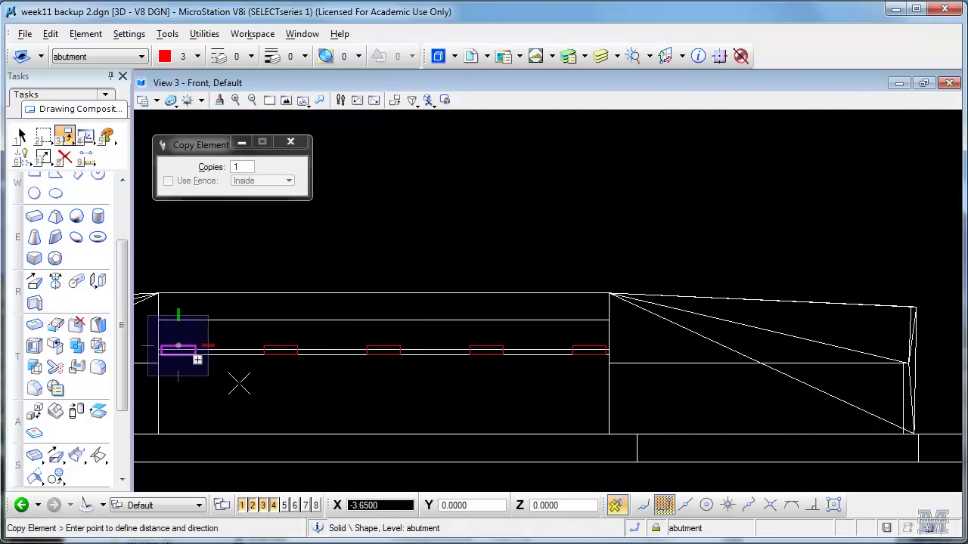
right_click(261, 393)
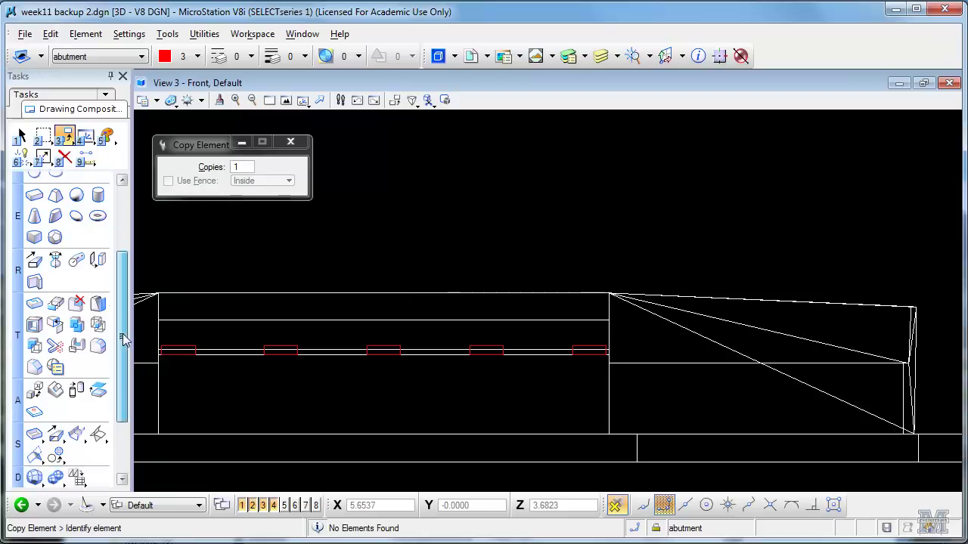
left_click_drag(123, 335, 123, 364)
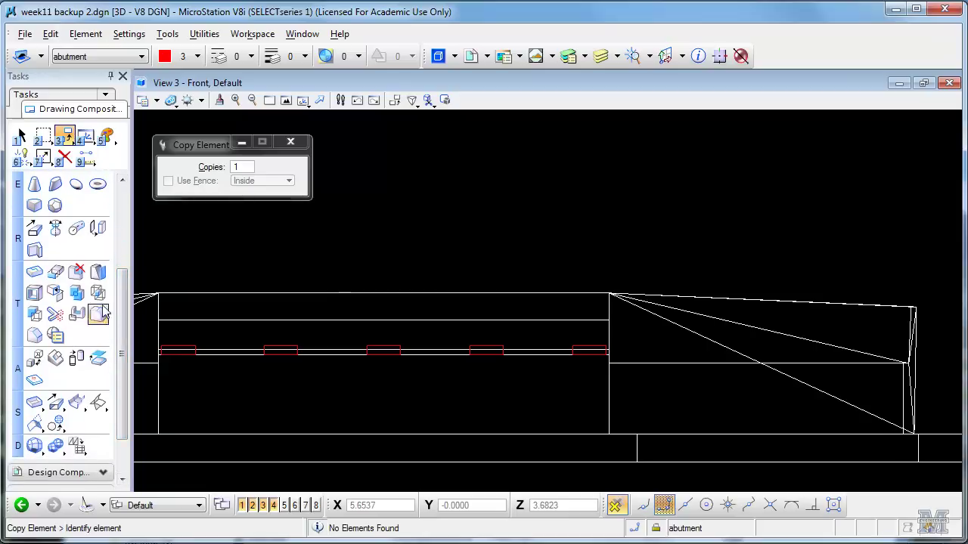
Unite the abutment solid with the leftmost and rightmost pedestals.
left_click(77, 295)
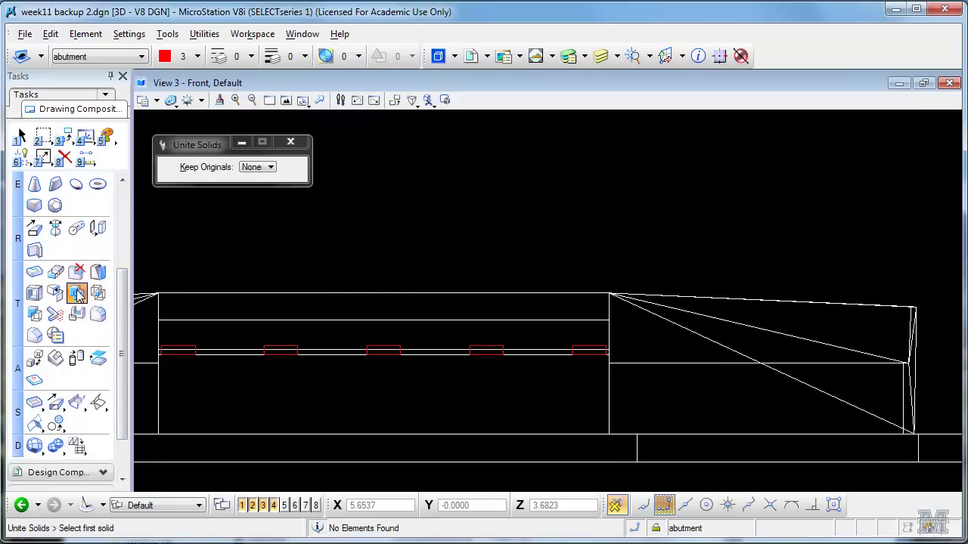
left_click(176, 347)
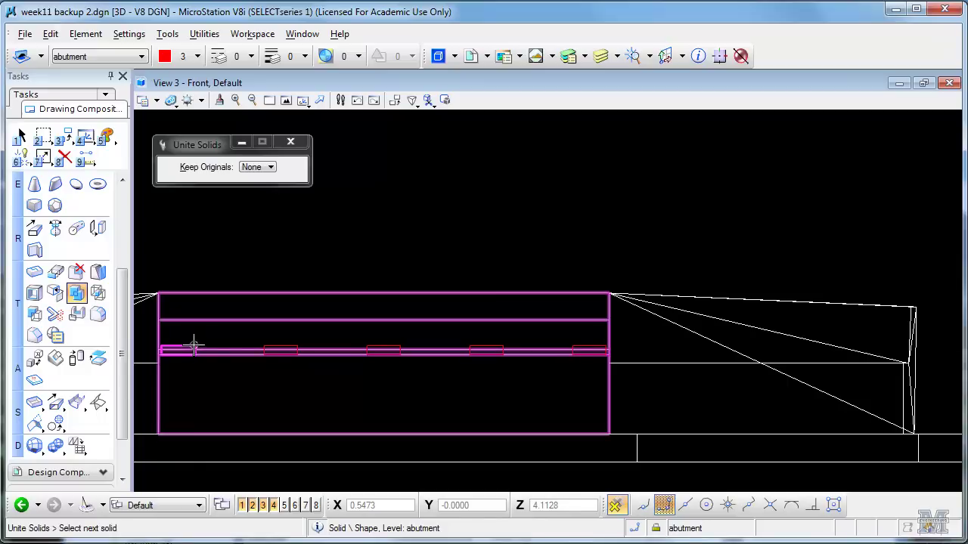
left_click(194, 348)
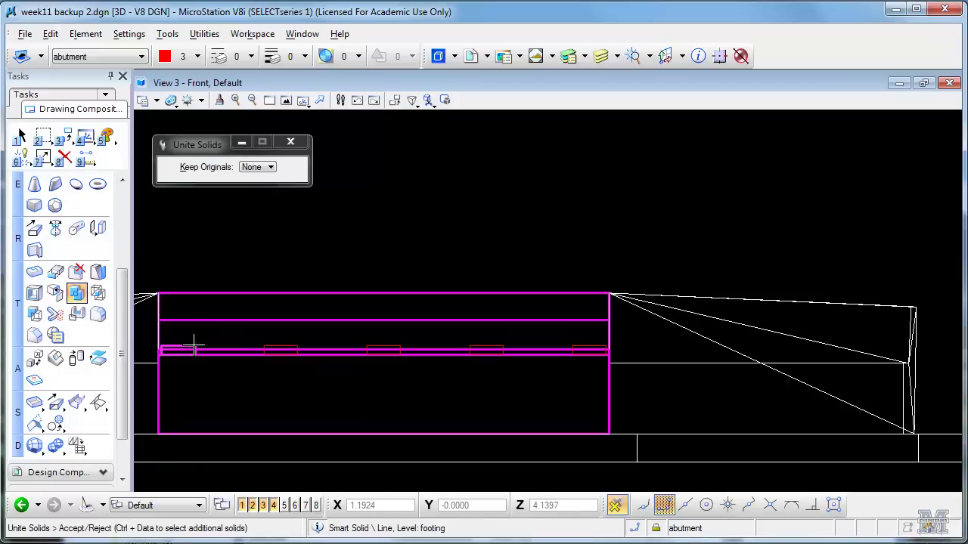
left_click(195, 348)
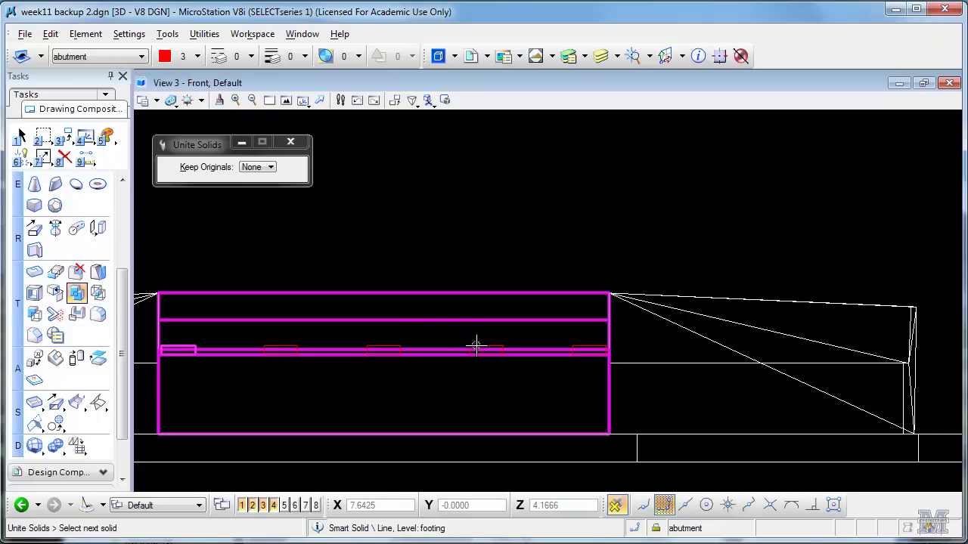
left_click(583, 349)
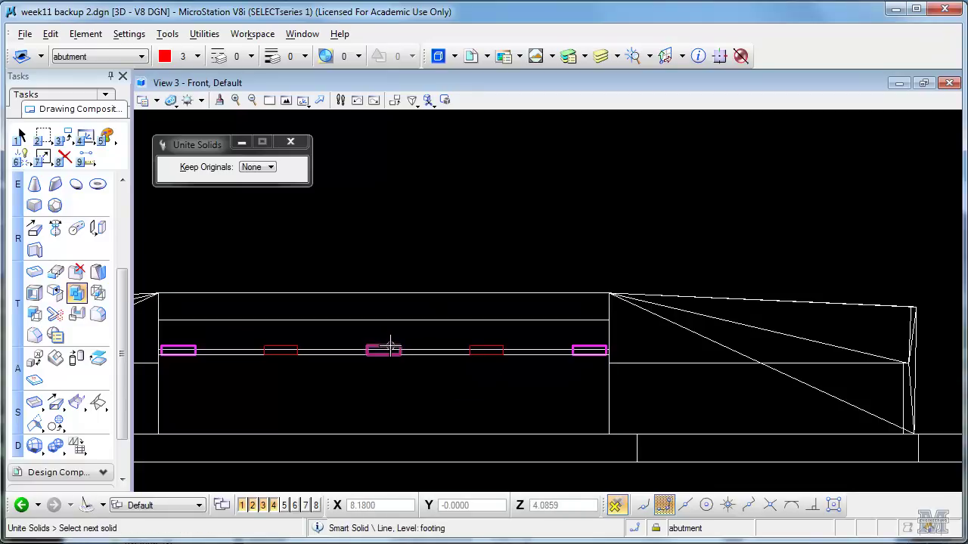
left_click(336, 387)
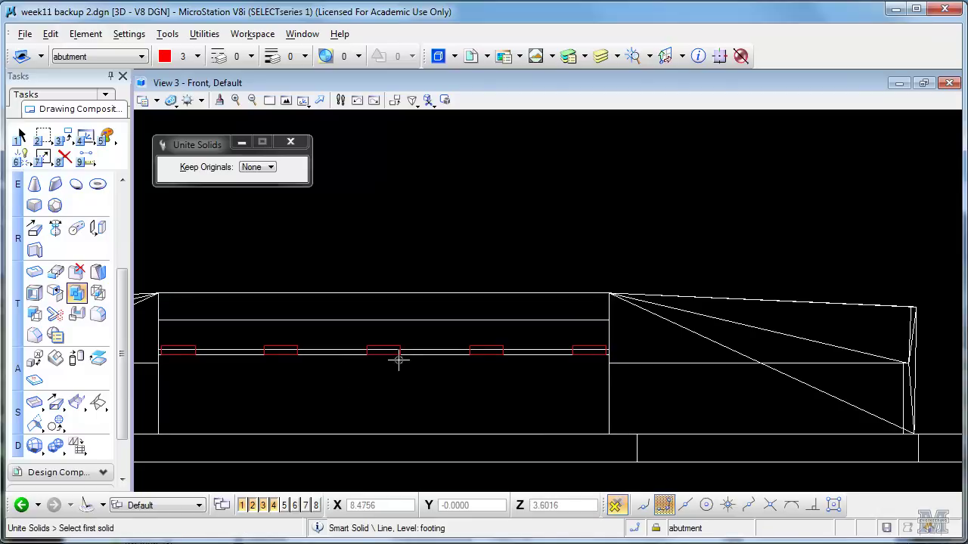
Switch to View 4 Right and refresh the display after dropping a stray pick.
left_click(302, 33)
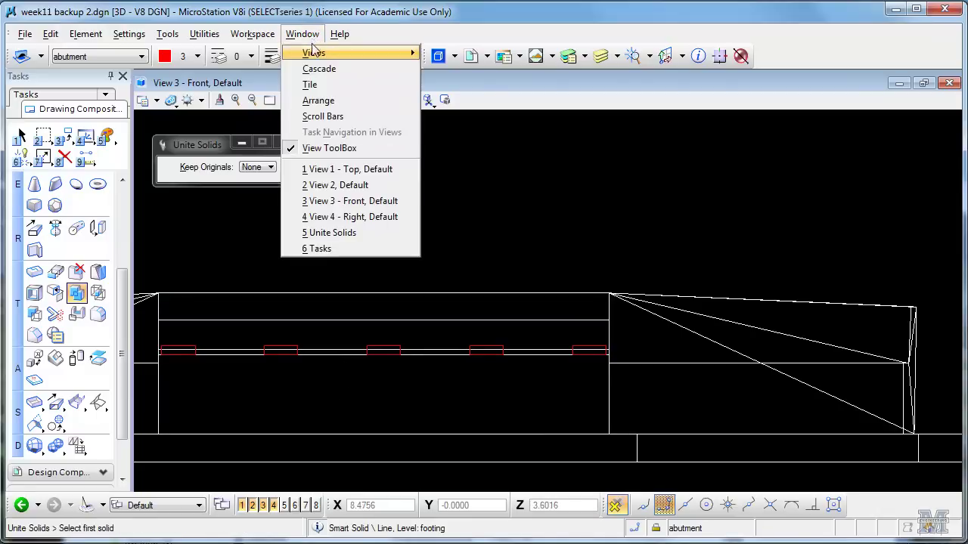
left_click(362, 218)
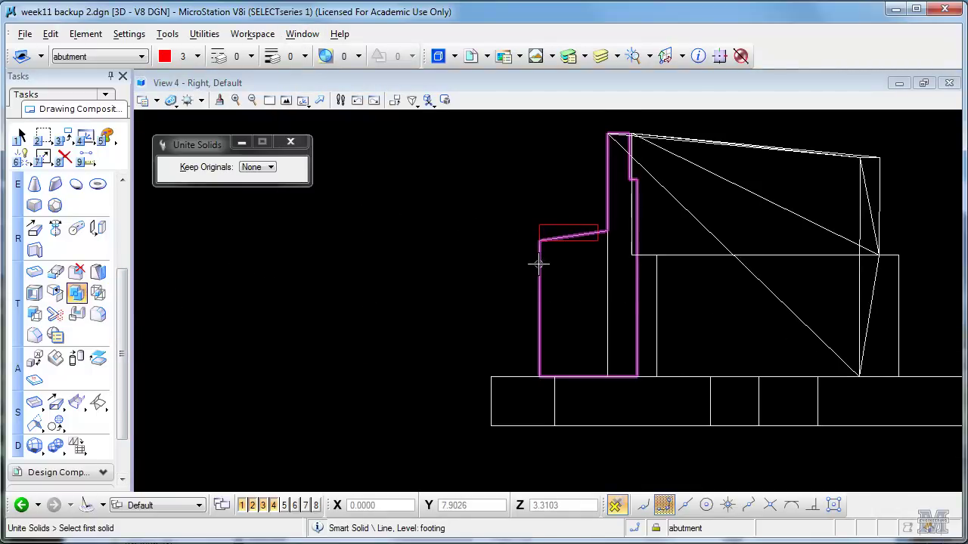
left_click(592, 239)
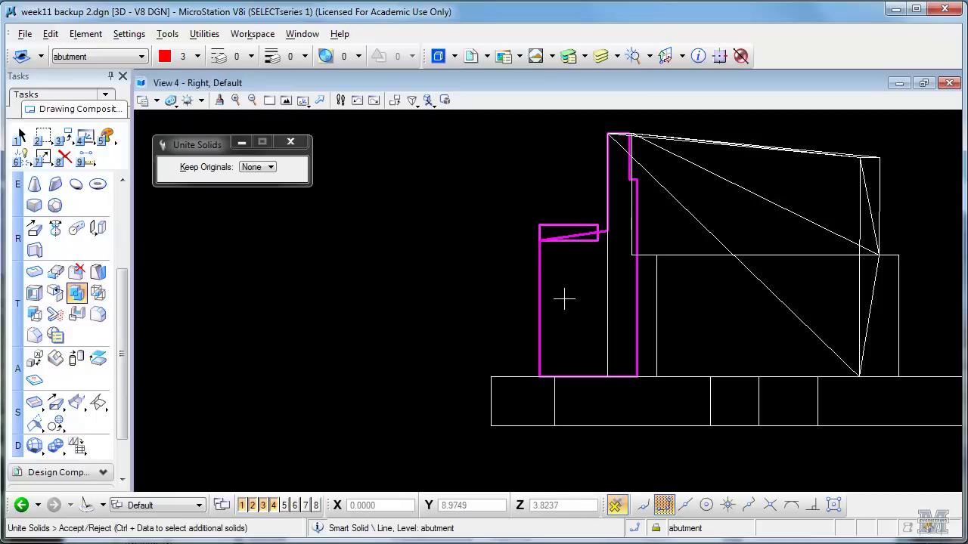
right_click(479, 279)
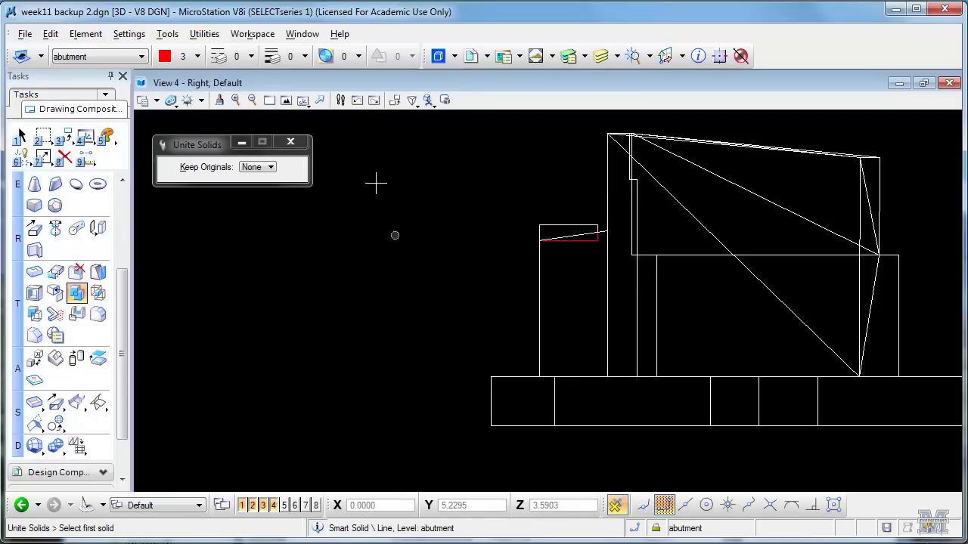
left_click(219, 101)
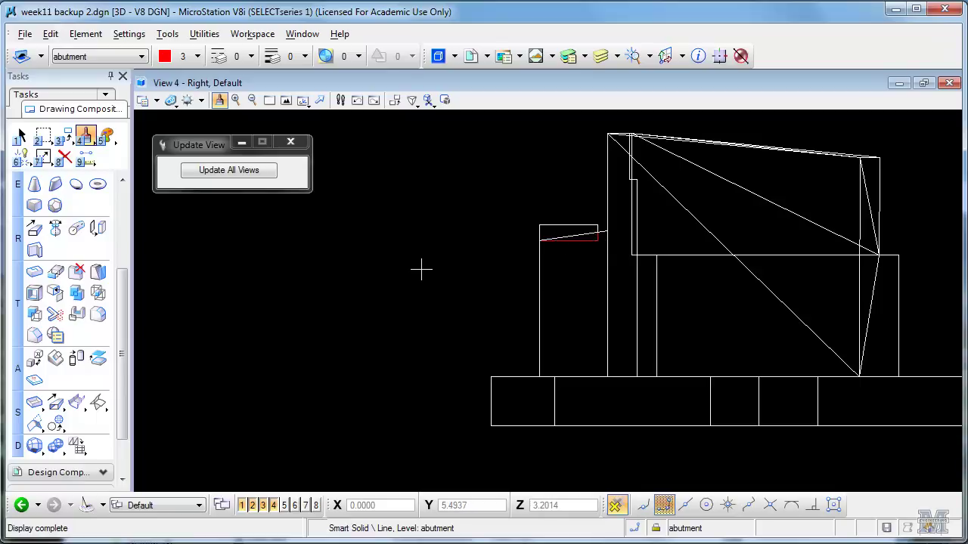
Unite the abutment with the three remaining pedestals one by one.
left_click(76, 293)
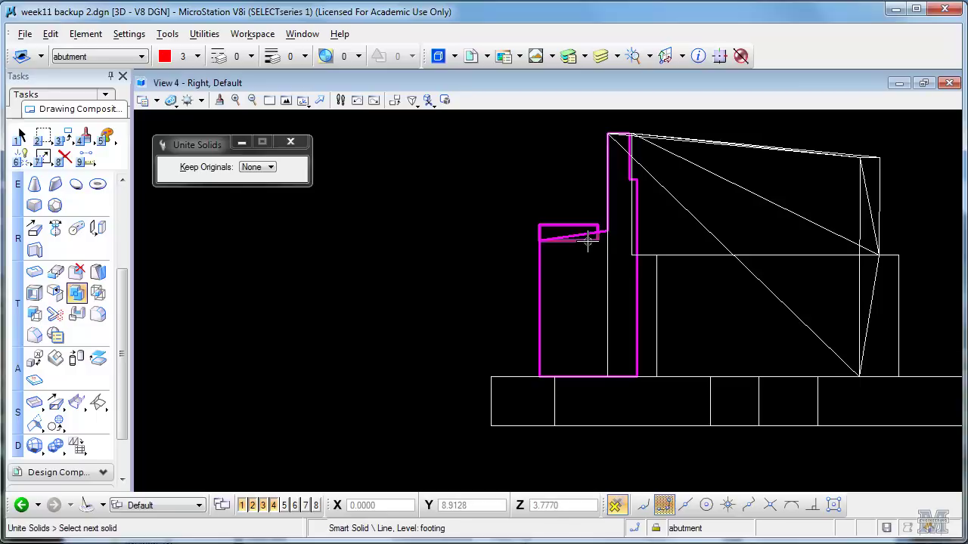
left_click(589, 239)
left_click(488, 274)
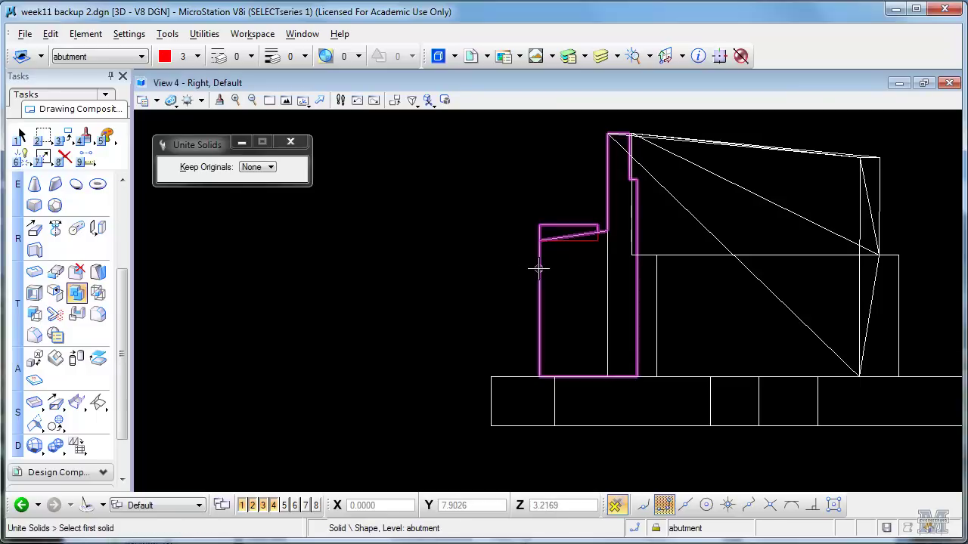
left_click(594, 237)
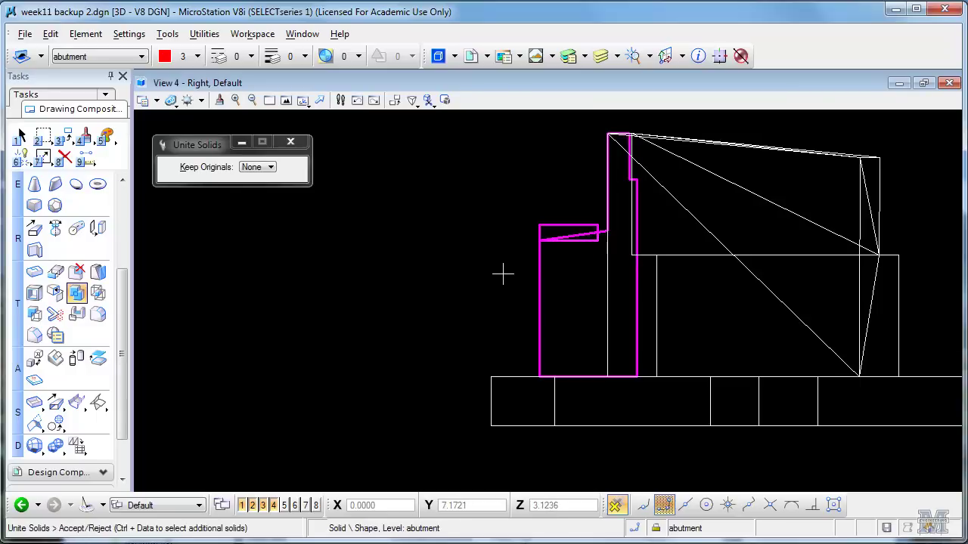
left_click(503, 275)
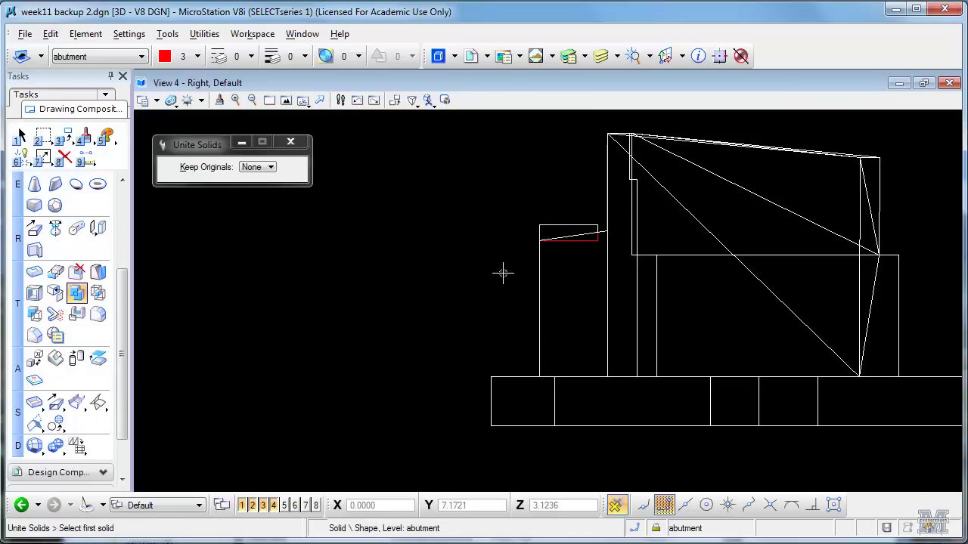
left_click(594, 240)
left_click(484, 275)
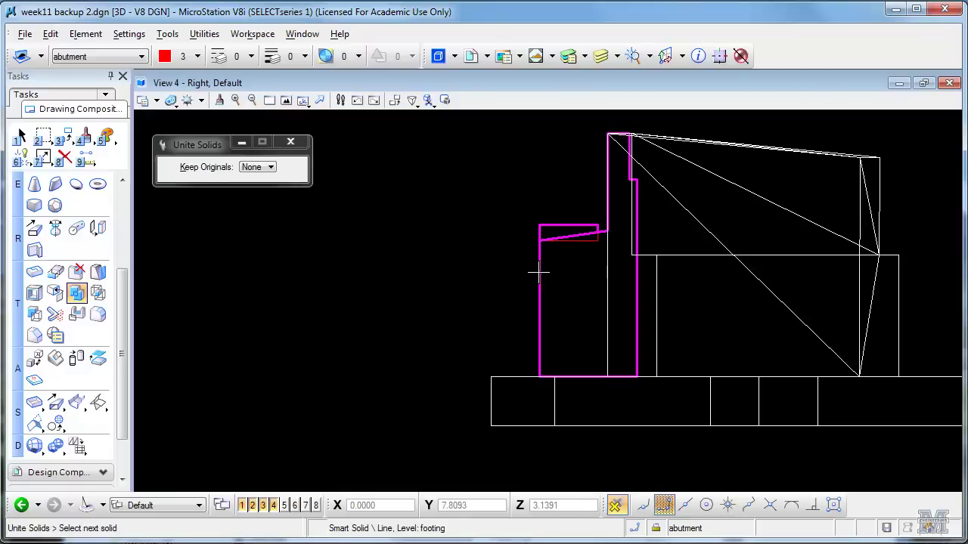
left_click(588, 238)
left_click(484, 282)
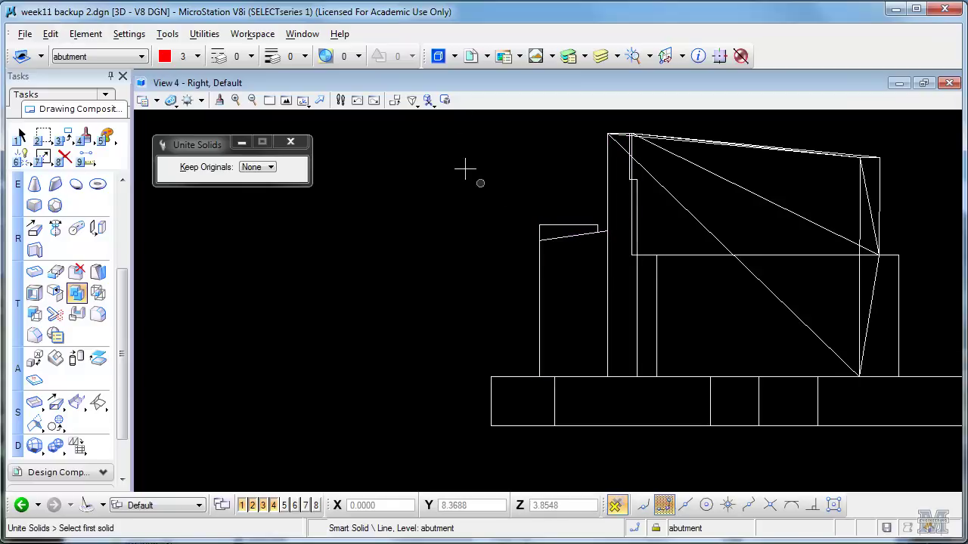
Switch to shaded View 2 and fit the whole abutment model in it.
left_click(302, 33)
left_click(343, 191)
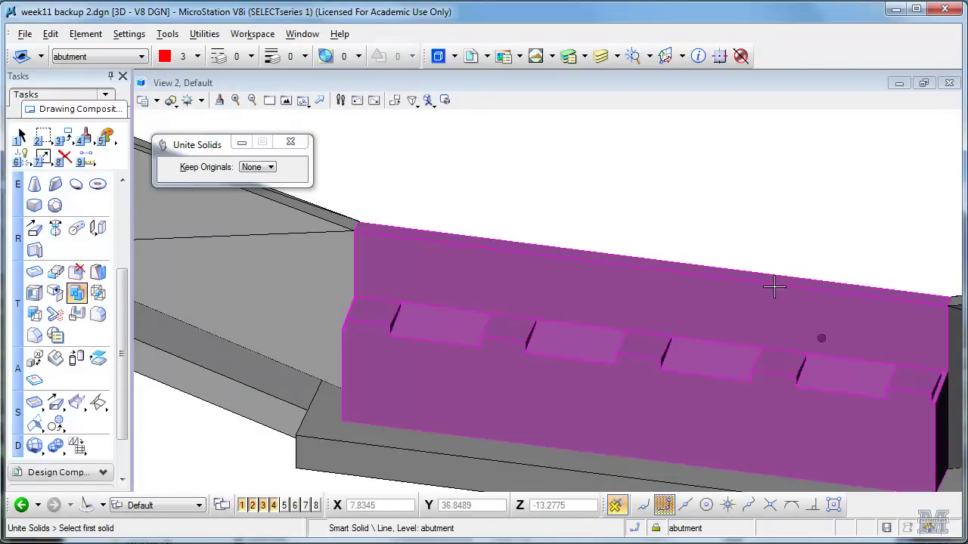
left_click(286, 101)
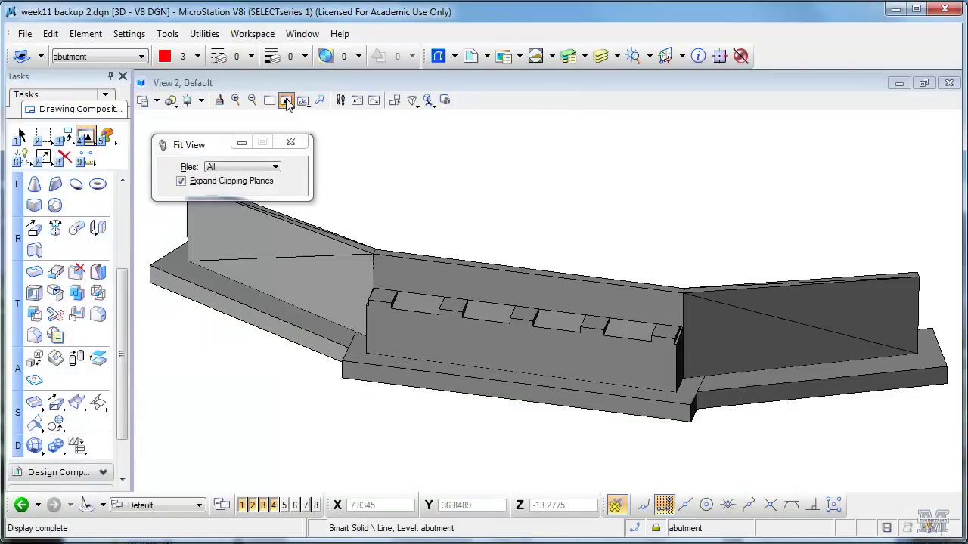